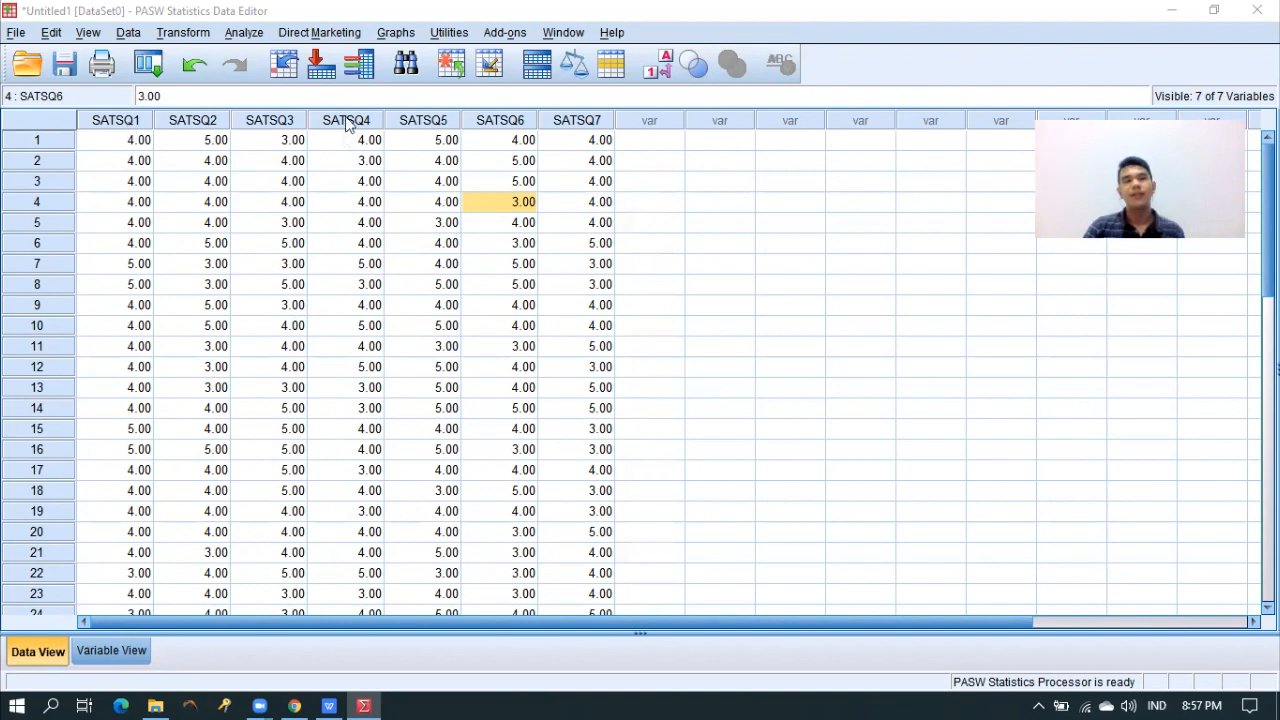
pyautogui.scroll(-4, 457, 363)
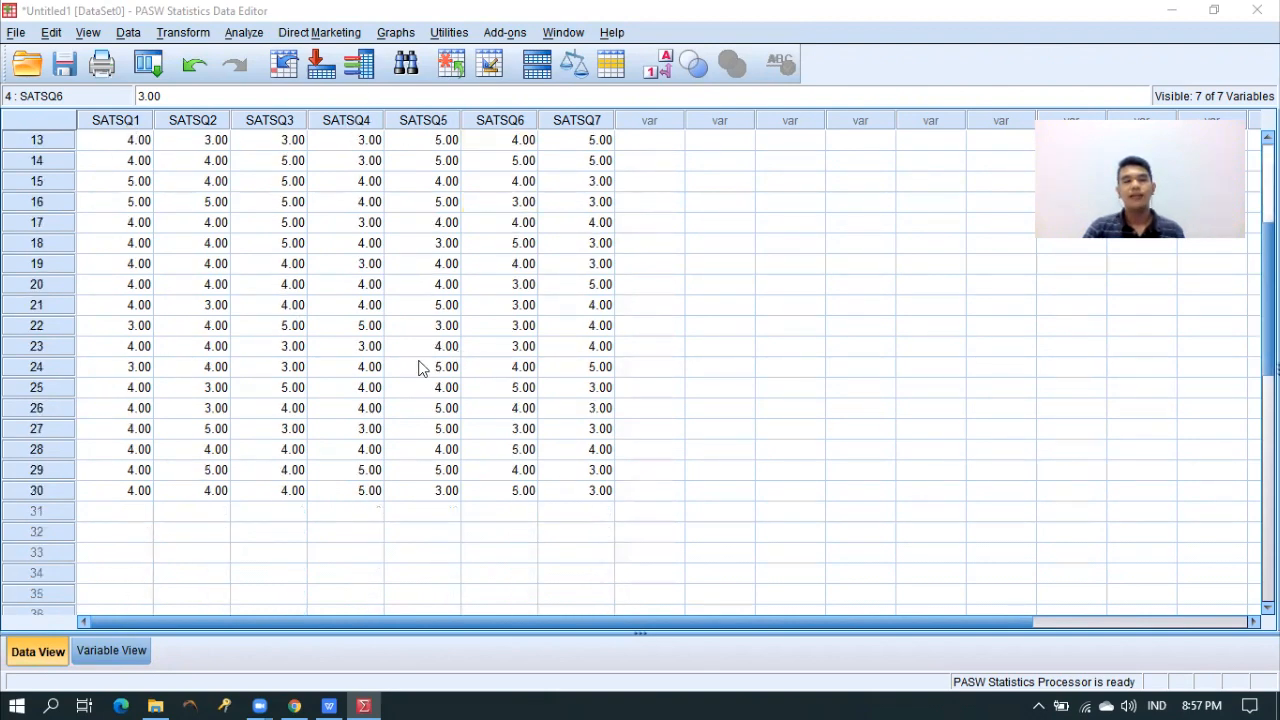
pyautogui.scroll(4, 360, 378)
pyautogui.scroll(-3, 243, 500)
pyautogui.scroll(3, 223, 509)
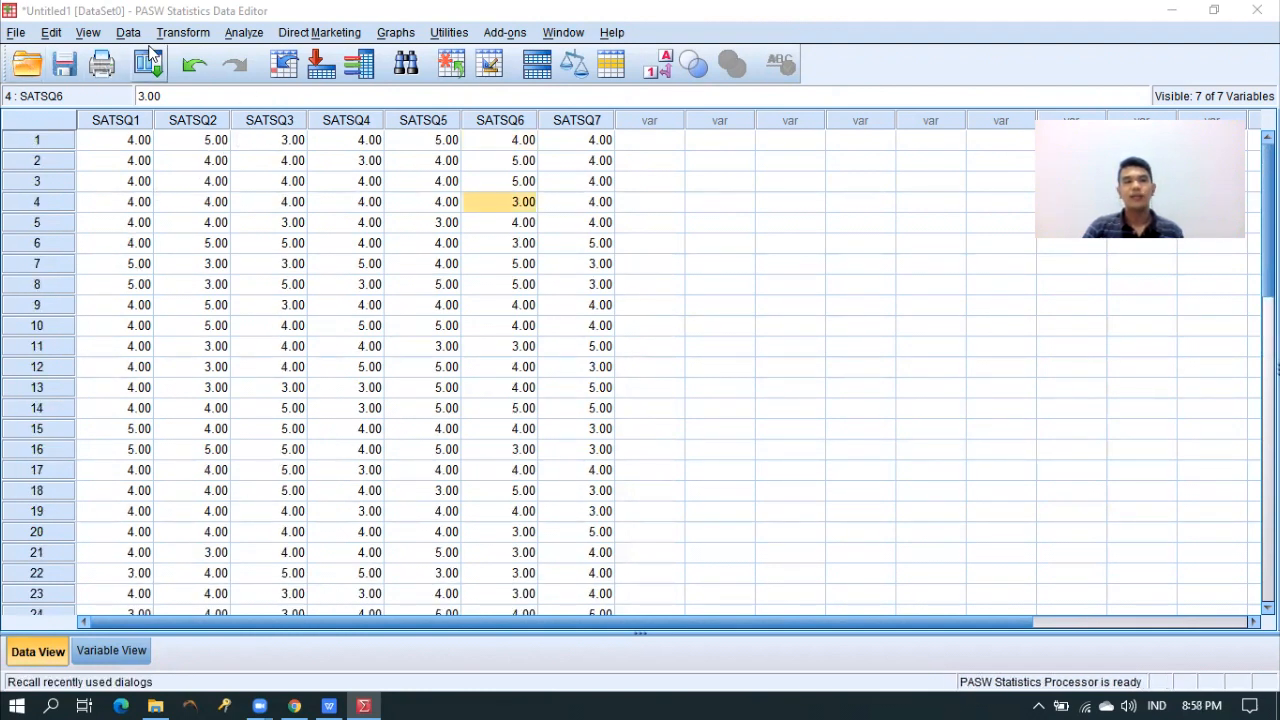
# Step: Start a Factor Analysis under dimension reduction and add all seven variables, SATSQ1 to SATSQ7, to the analysis
pyautogui.click(244, 32)
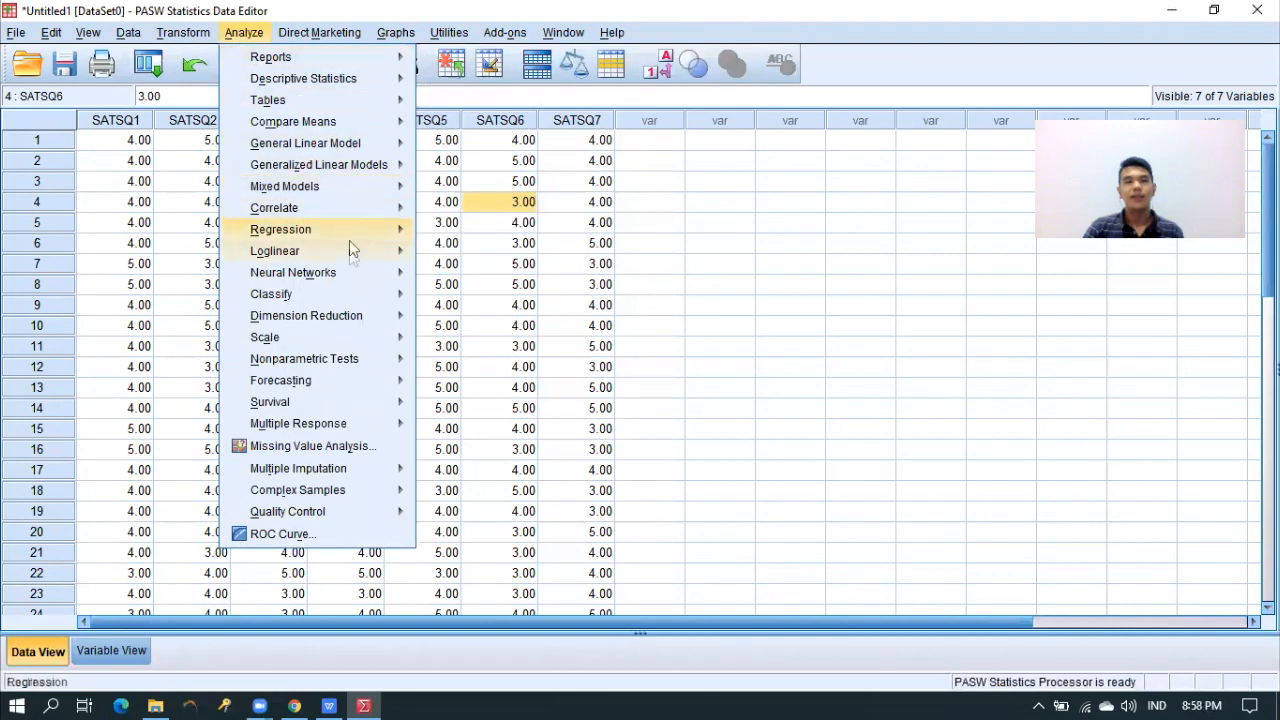
pyautogui.moveTo(355, 331)
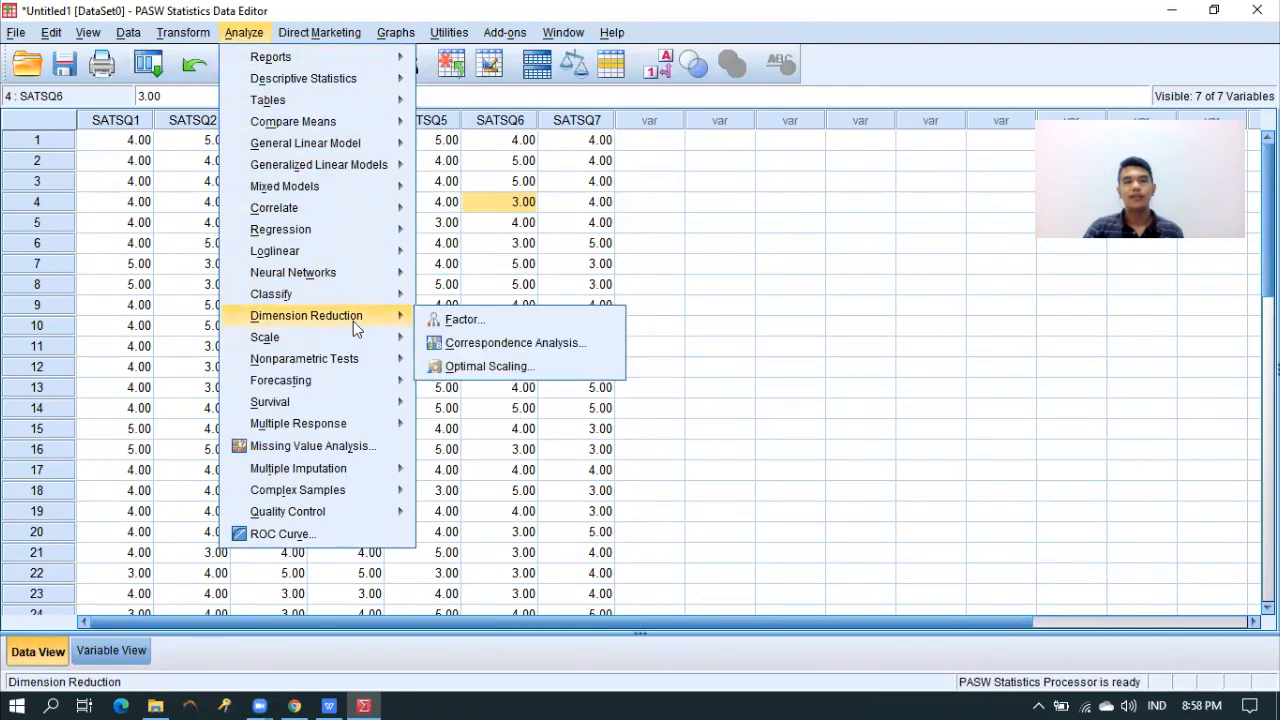
pyautogui.click(484, 320)
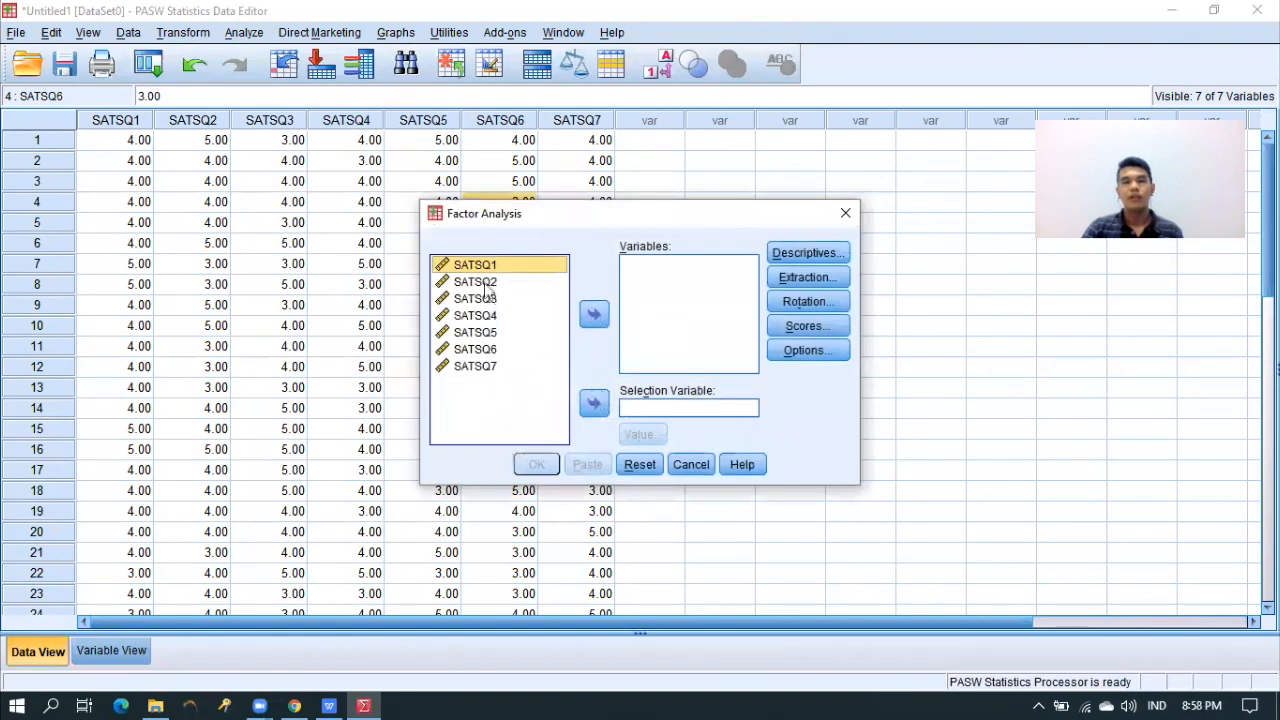
pyautogui.click(490, 284)
pyautogui.click(475, 268)
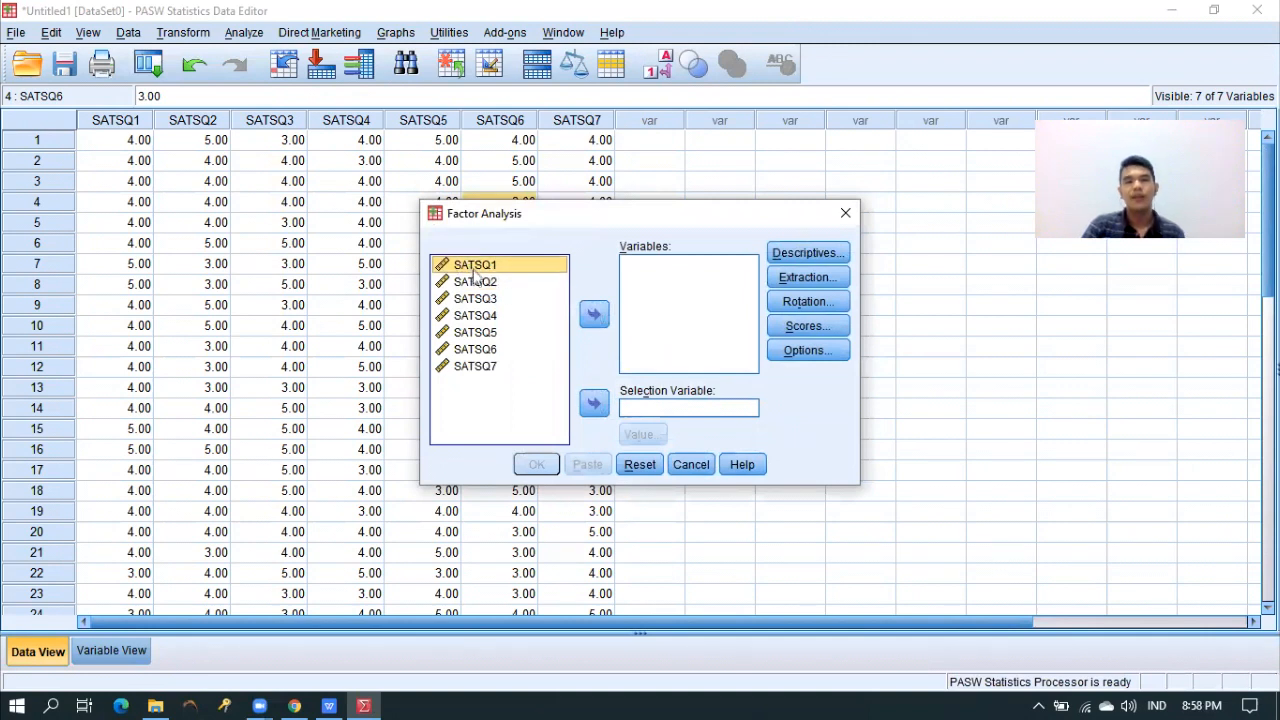
pyautogui.click(508, 301)
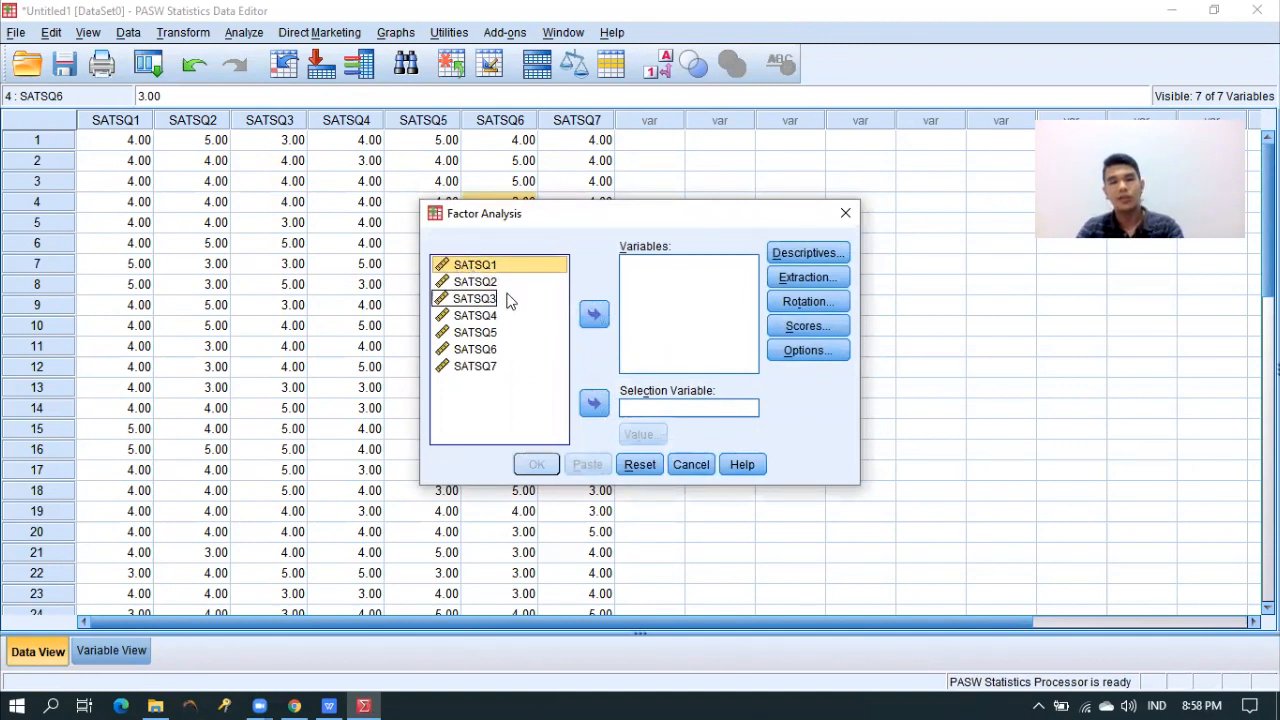
pyautogui.hotkey('ctrl', 'a')
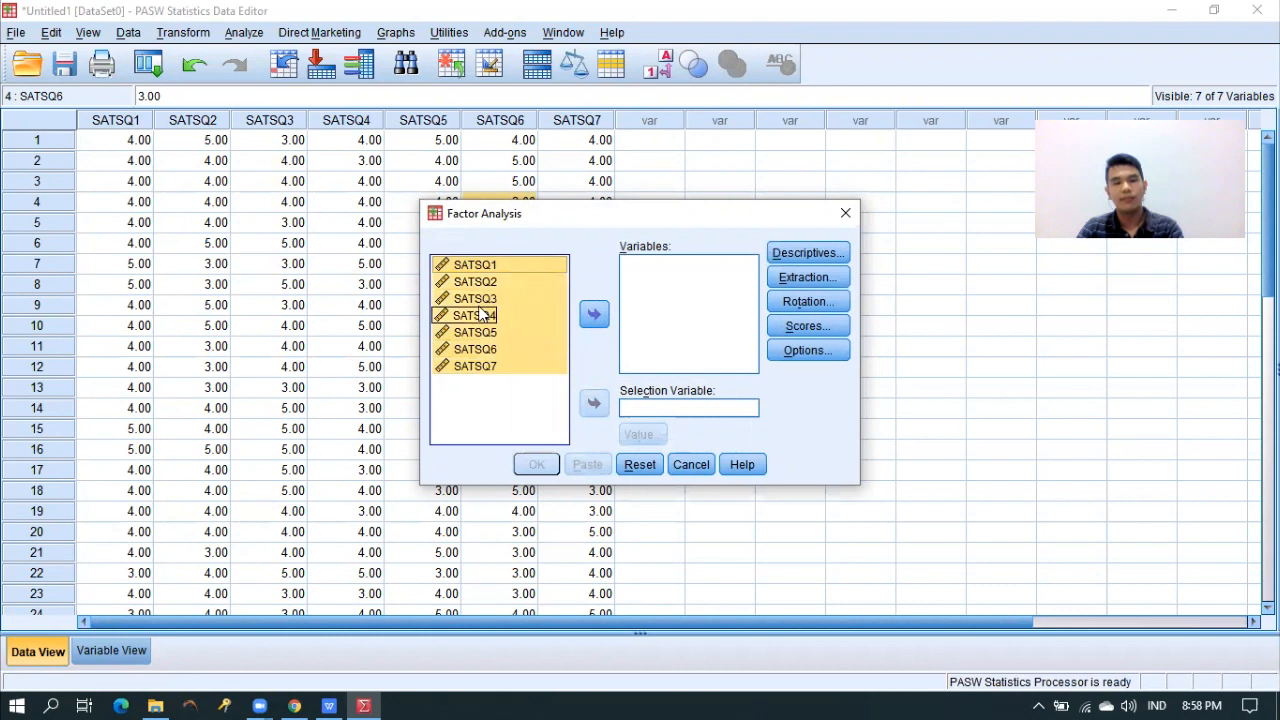
pyautogui.click(590, 317)
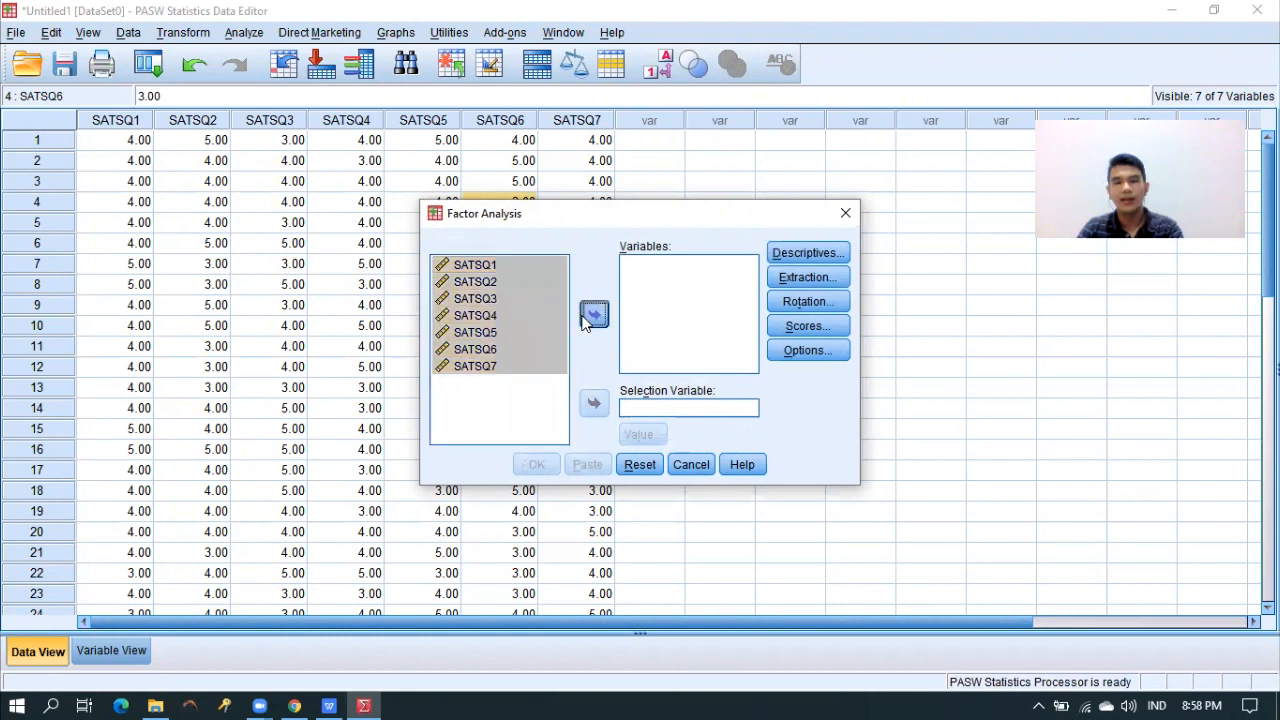
# Step: Request the anti-image matrices and the KMO and Bartlett's test of sphericity in the factor analysis descriptives
pyautogui.click(788, 256)
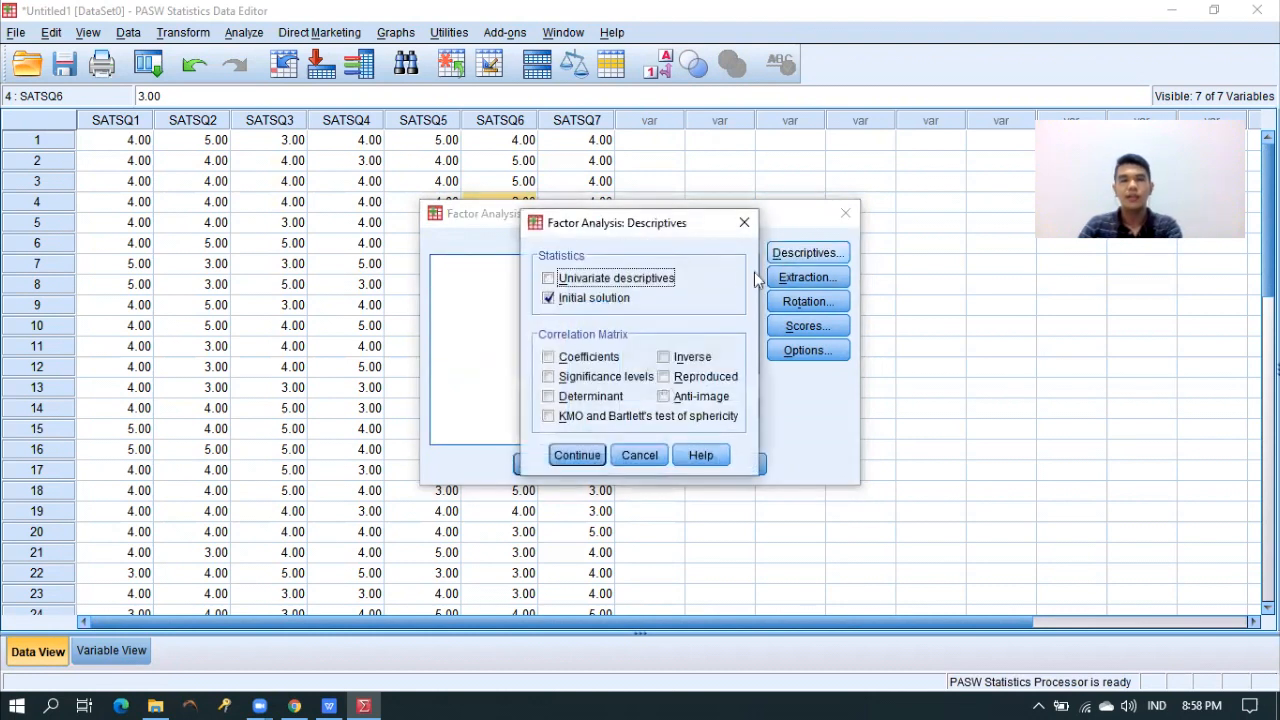
pyautogui.click(697, 400)
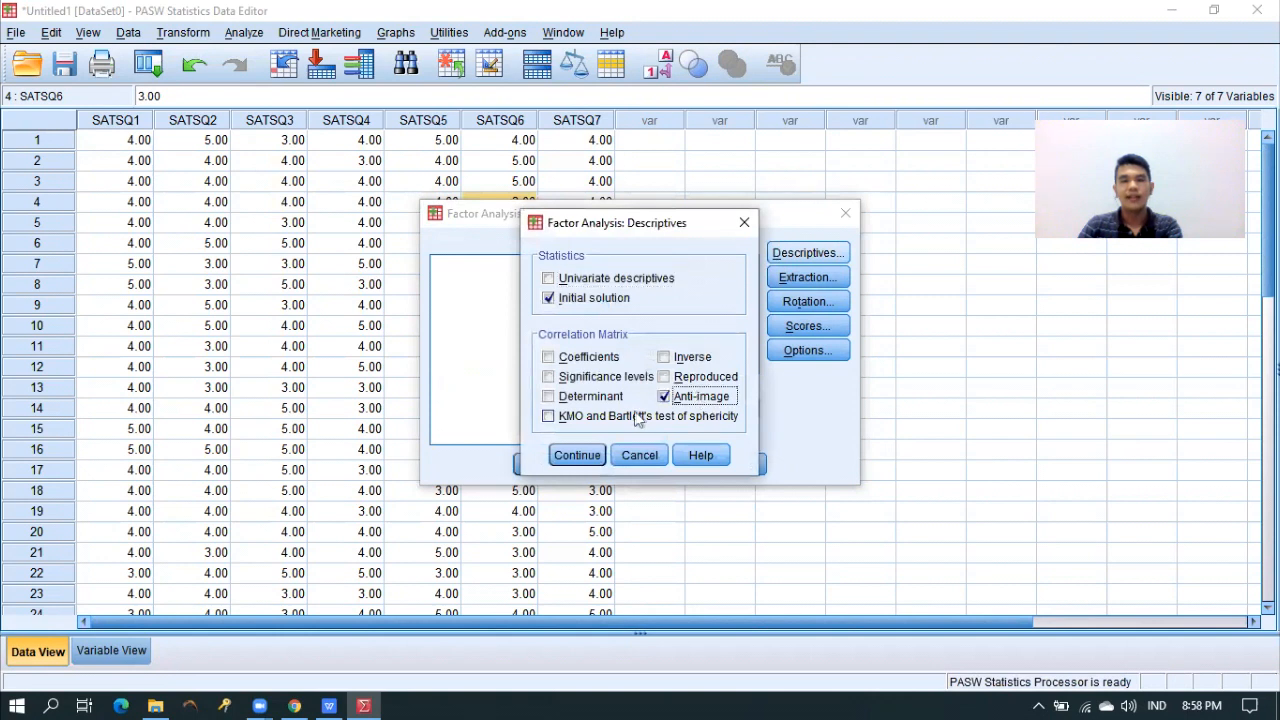
pyautogui.click(619, 418)
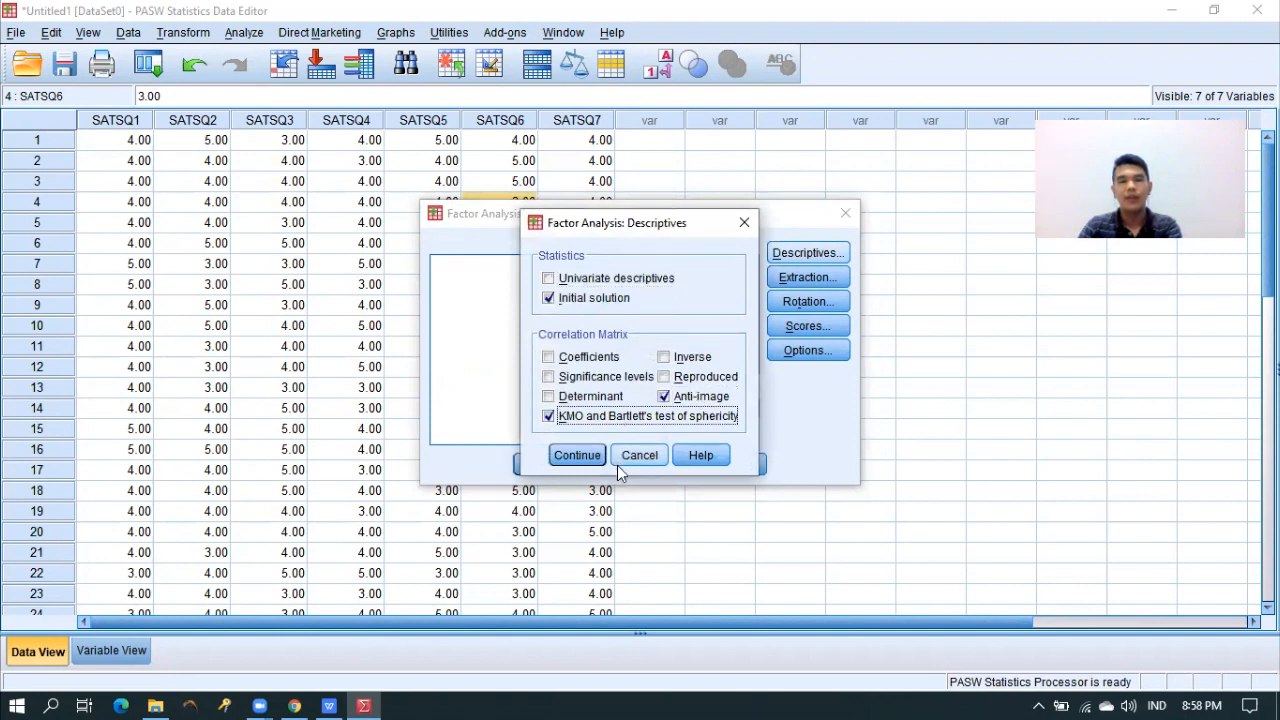
pyautogui.click(576, 458)
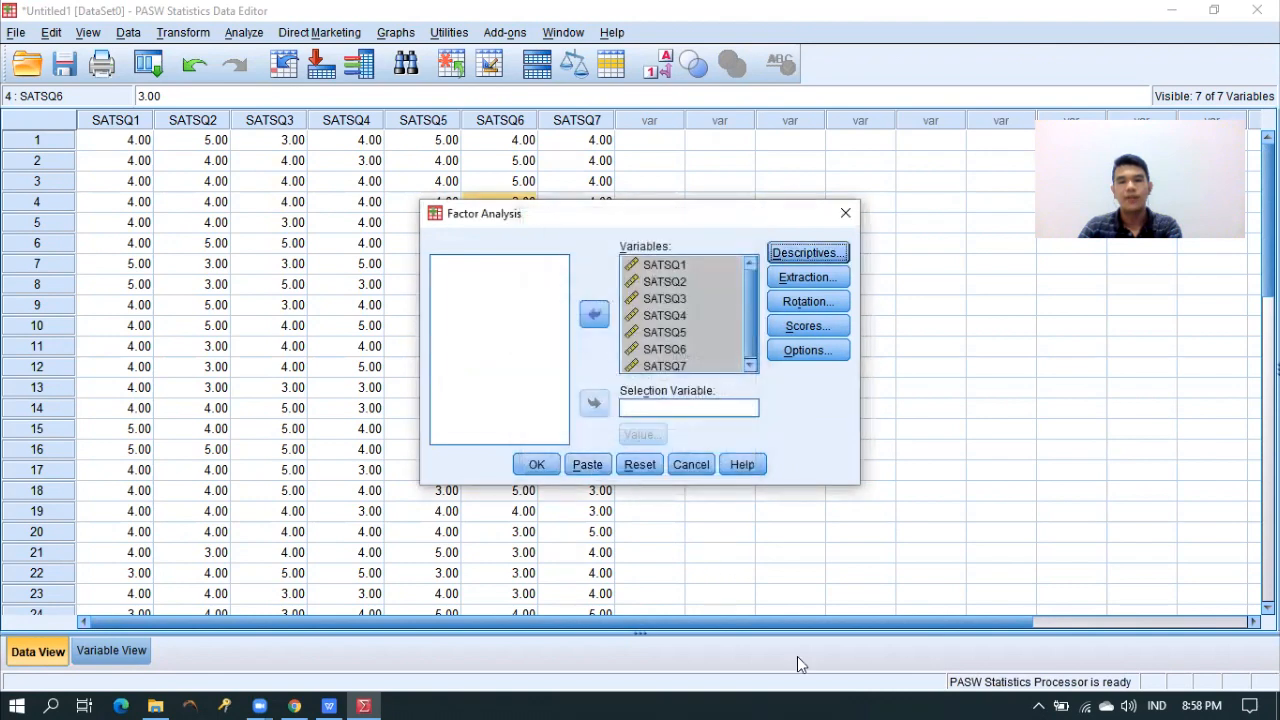
# Step: Add a scree plot to the factor extraction output
pyautogui.click(838, 277)
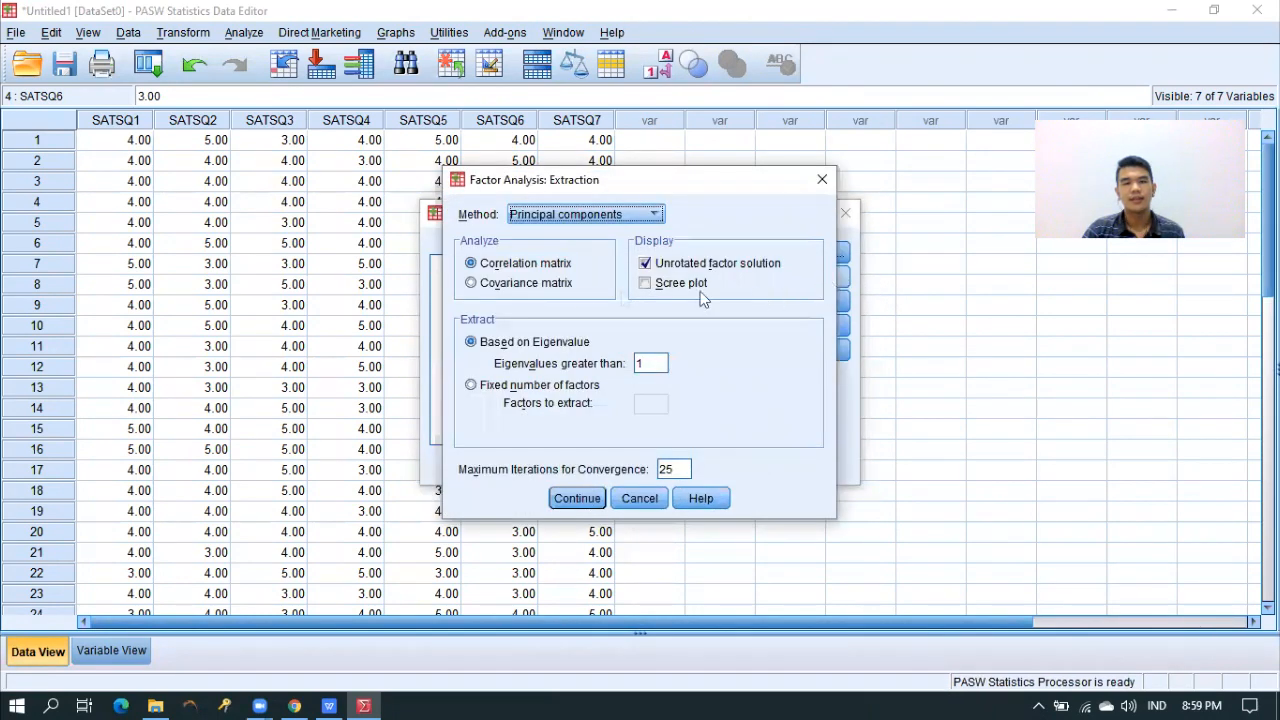
pyautogui.click(646, 284)
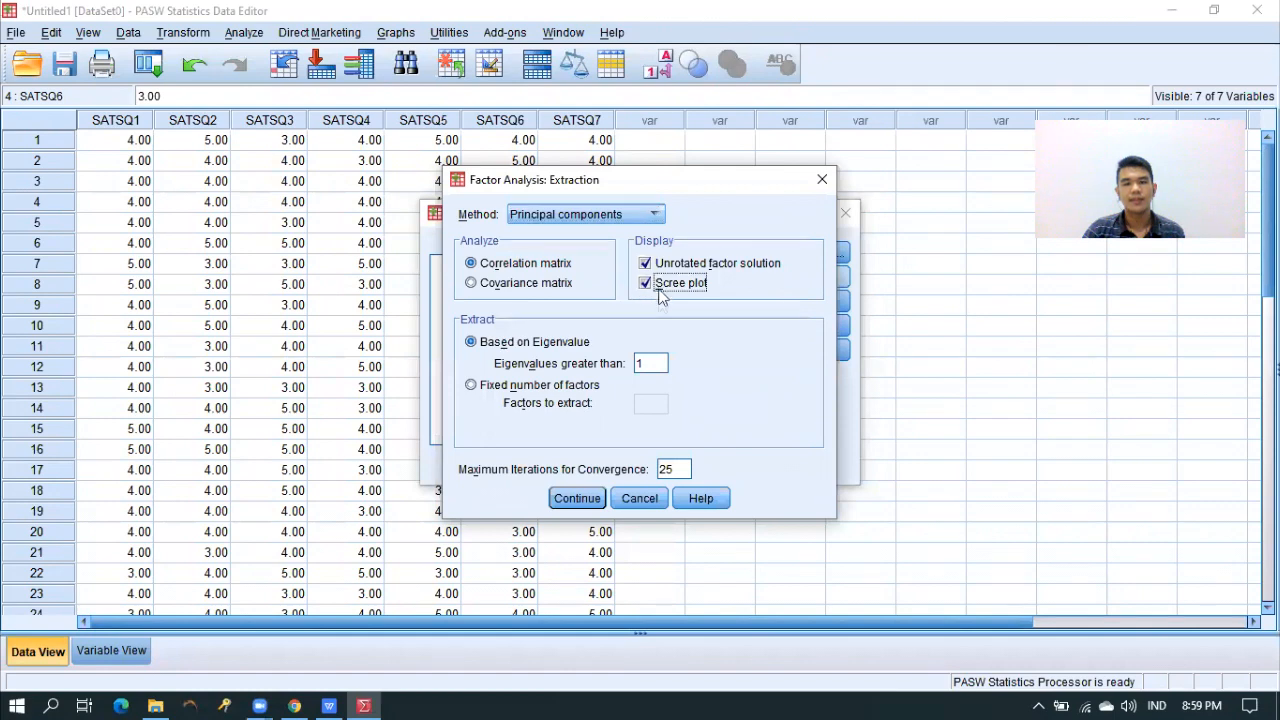
pyautogui.click(576, 498)
# Step: Set the factor rotation method to Varimax
pyautogui.click(800, 304)
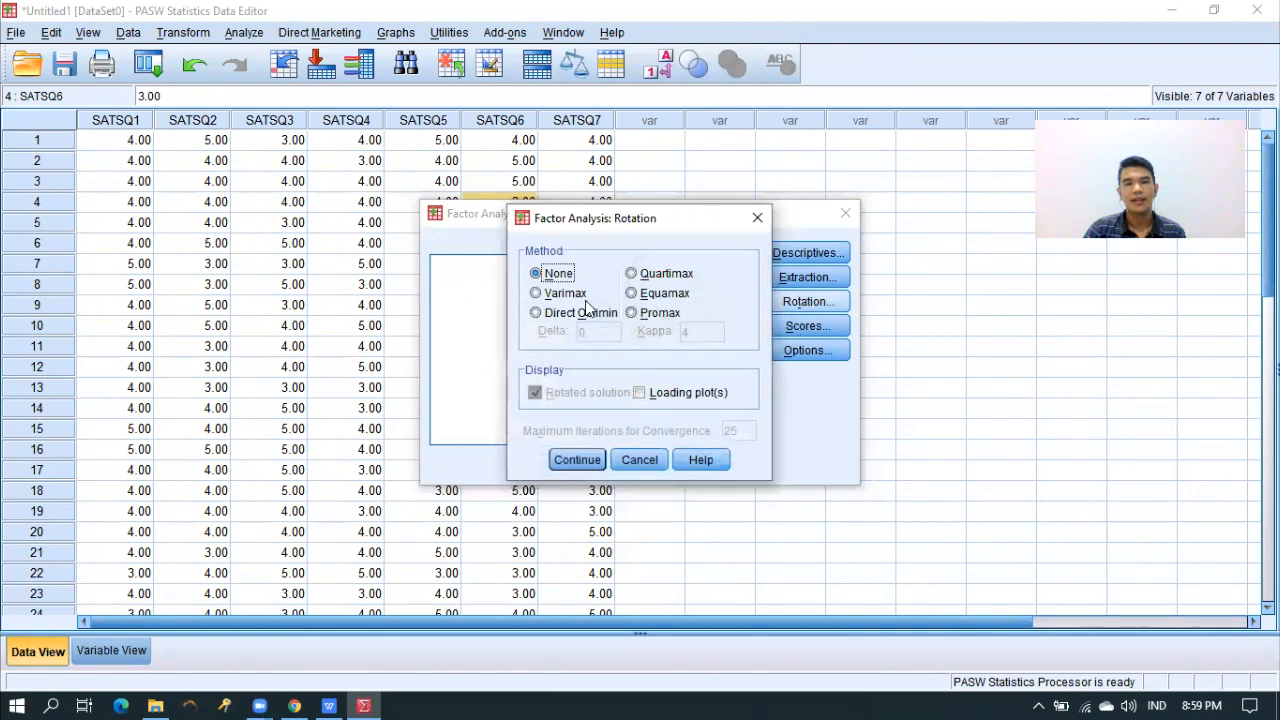
pyautogui.click(566, 293)
pyautogui.click(598, 461)
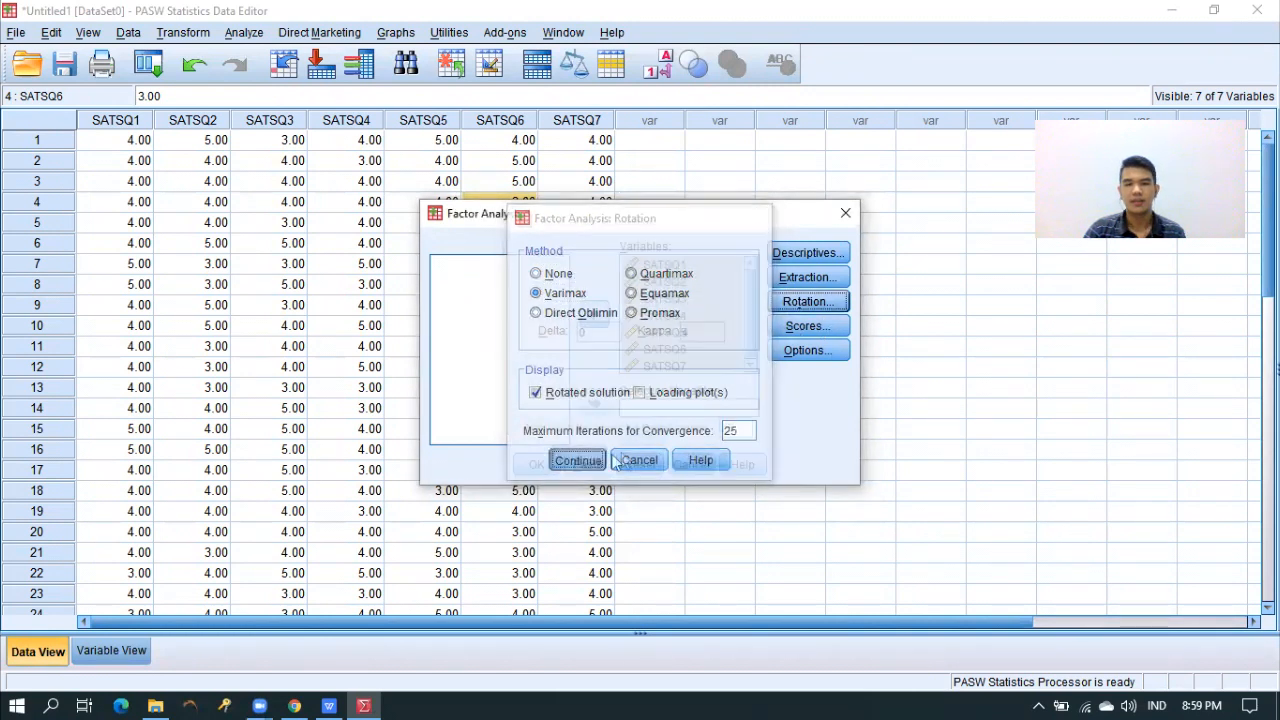
# Step: Save the factor scores as variables with the Regression method and display the factor score coefficient matrix
pyautogui.click(831, 328)
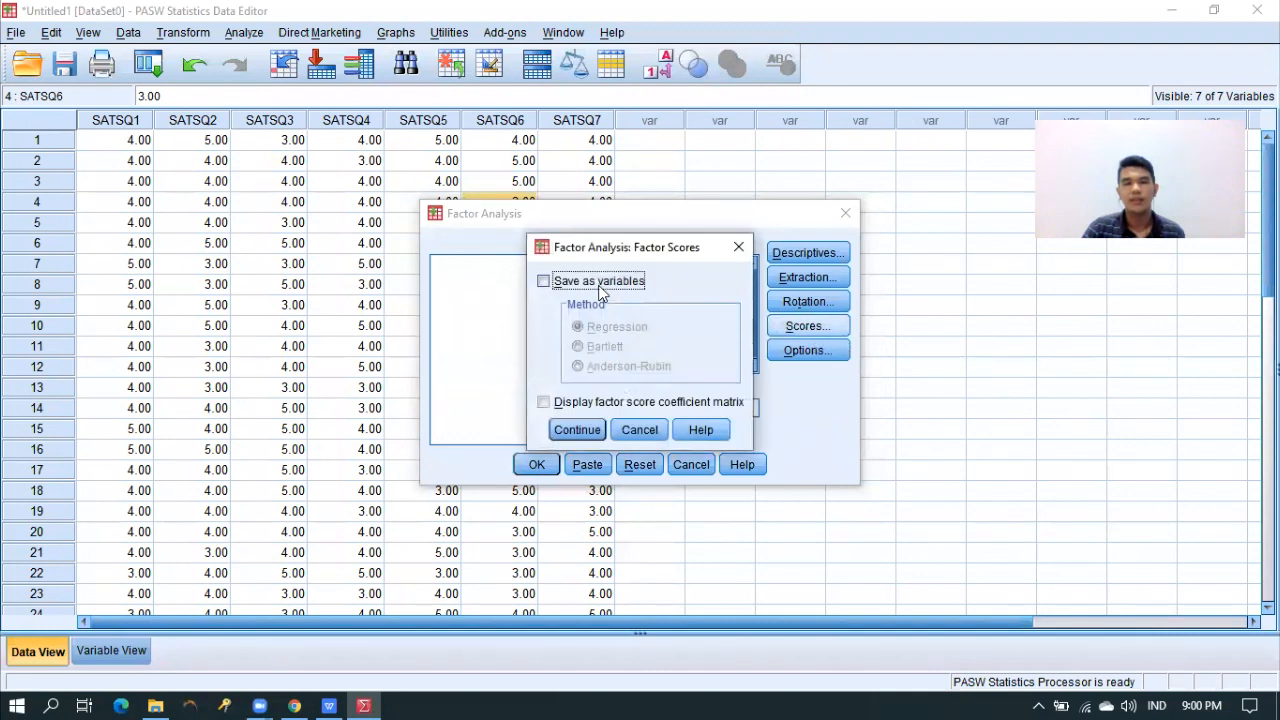
pyautogui.click(600, 290)
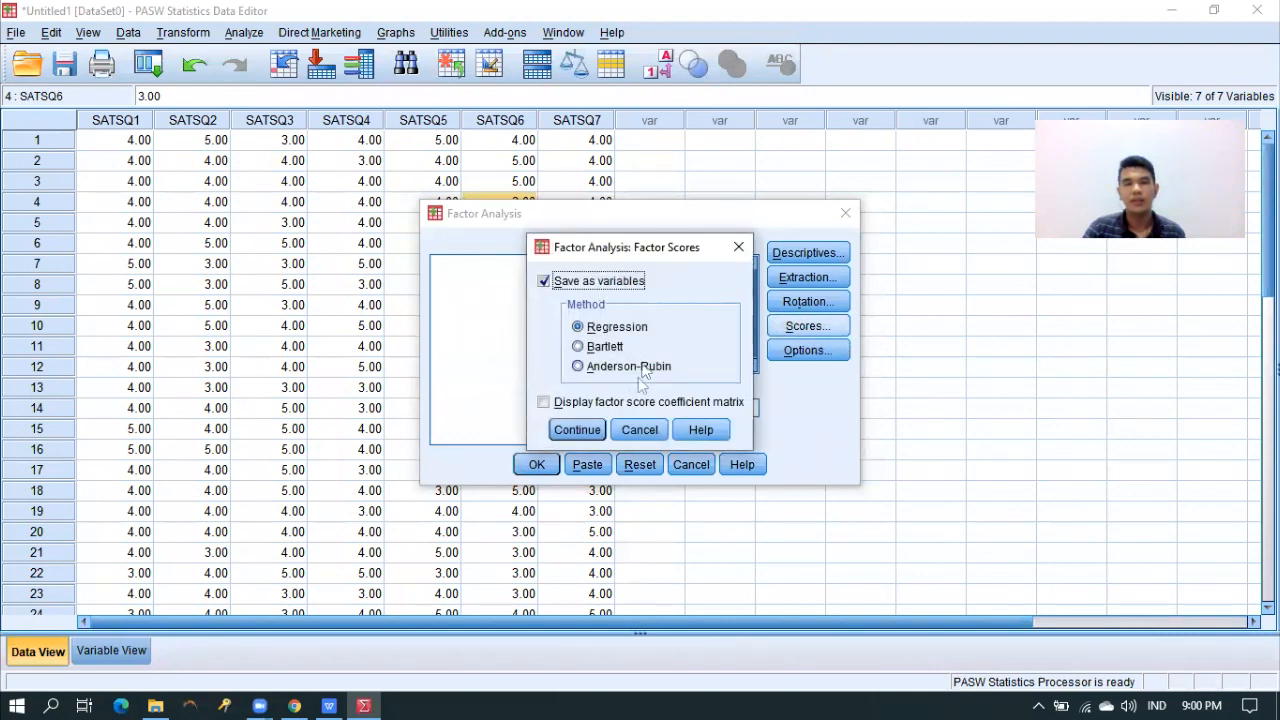
pyautogui.click(612, 410)
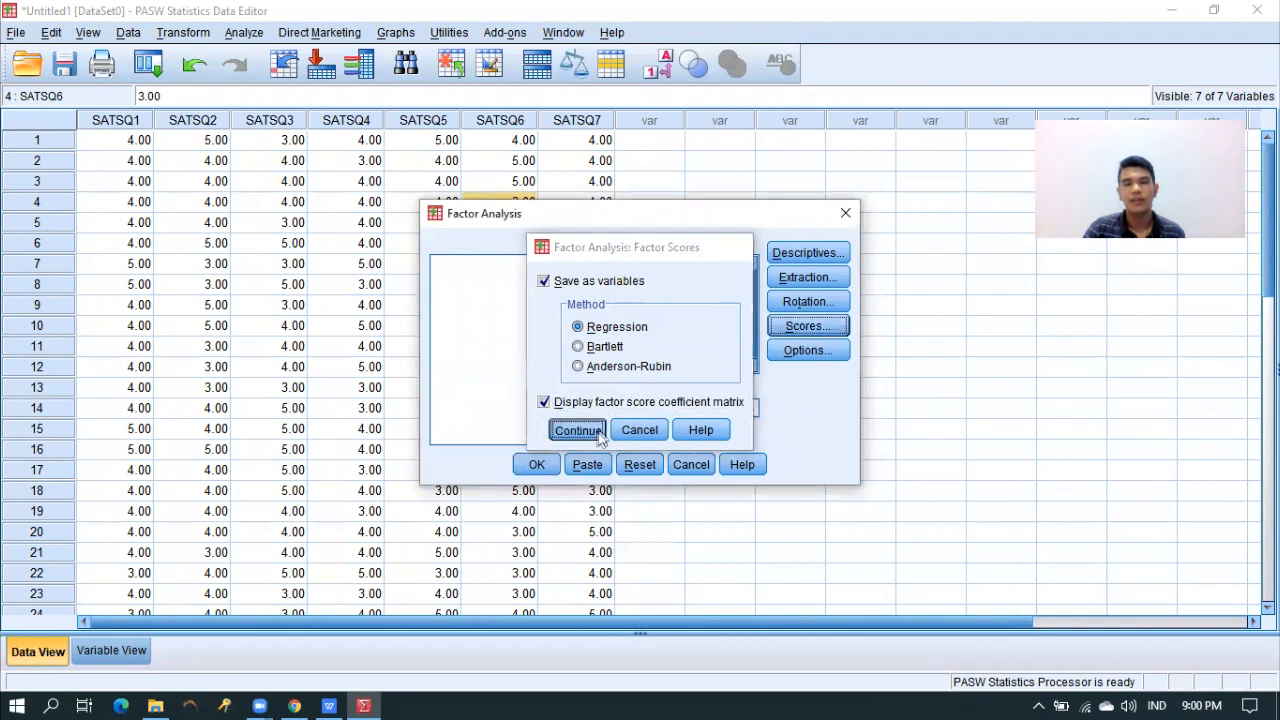
pyautogui.click(599, 432)
# Step: Have the coefficients sorted by size and run the factor analysis
pyautogui.click(786, 358)
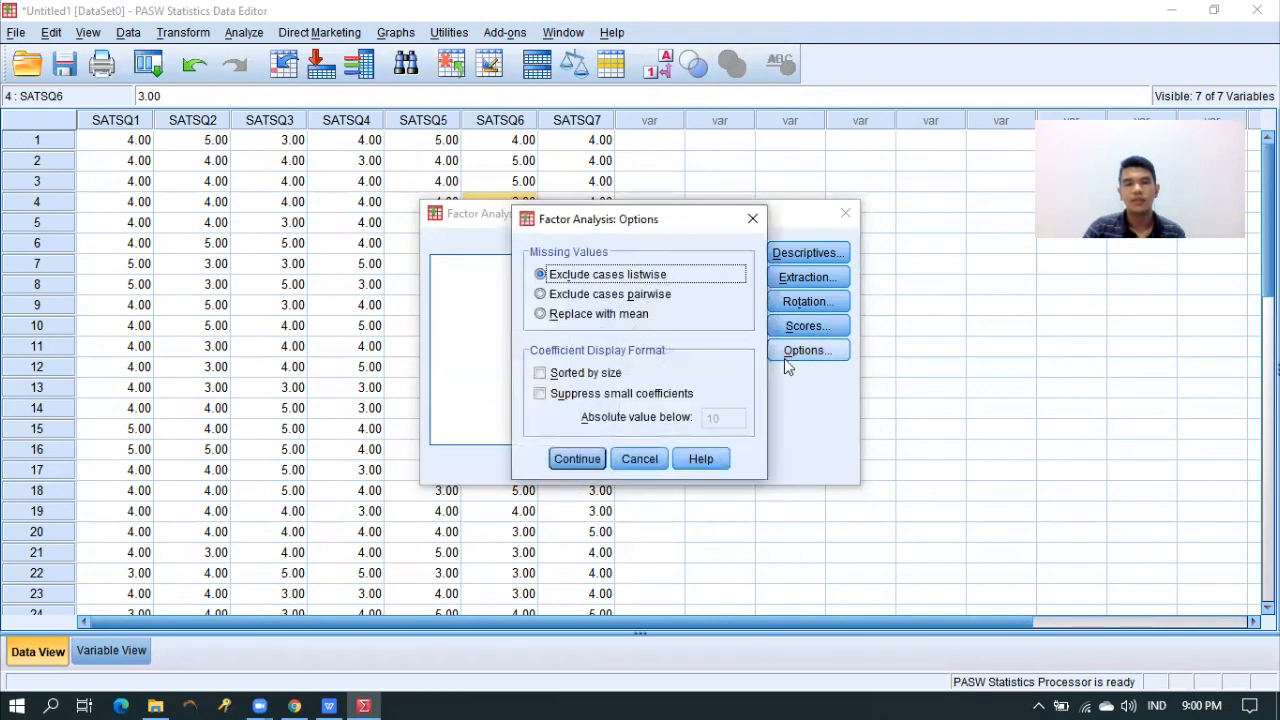
pyautogui.click(617, 374)
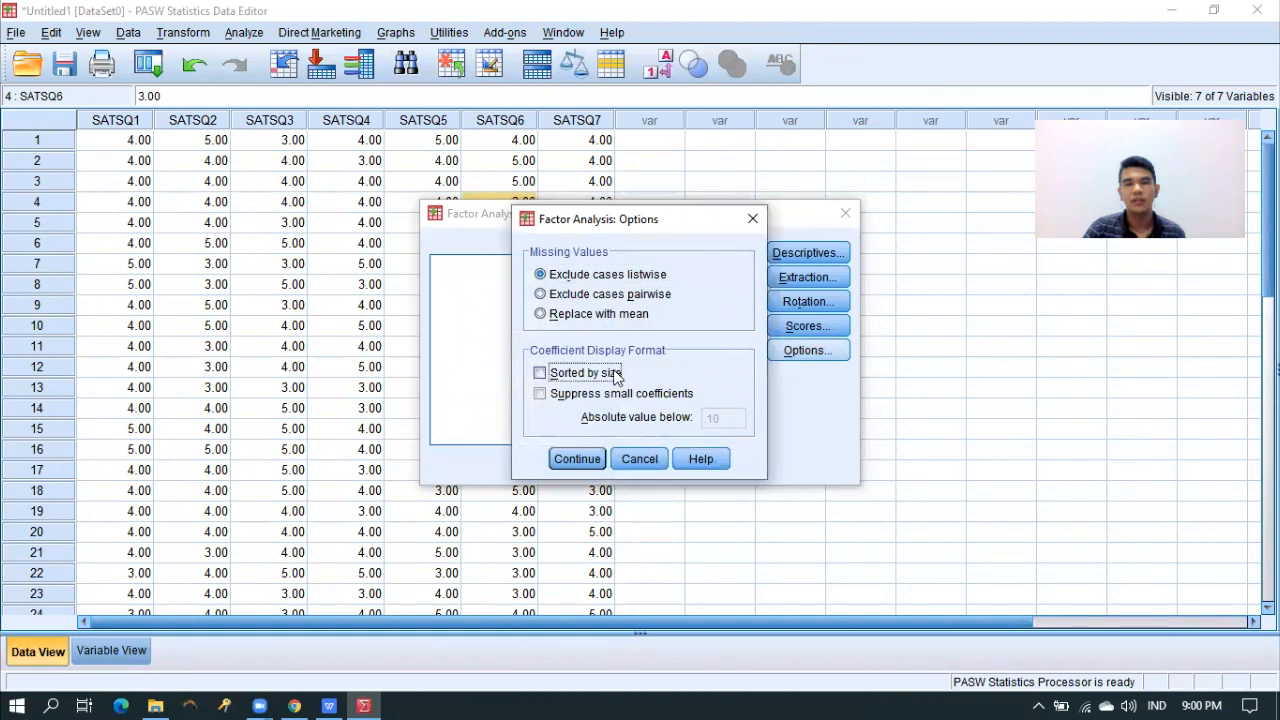
pyautogui.click(596, 462)
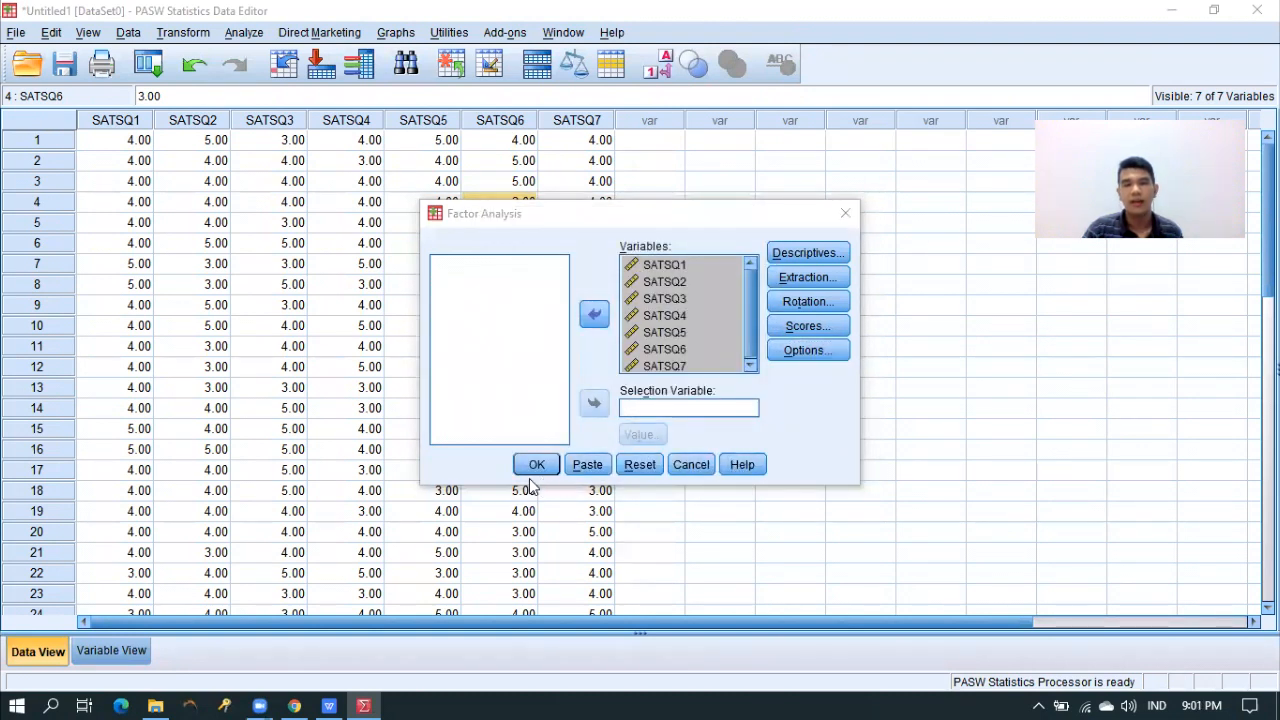
pyautogui.click(536, 464)
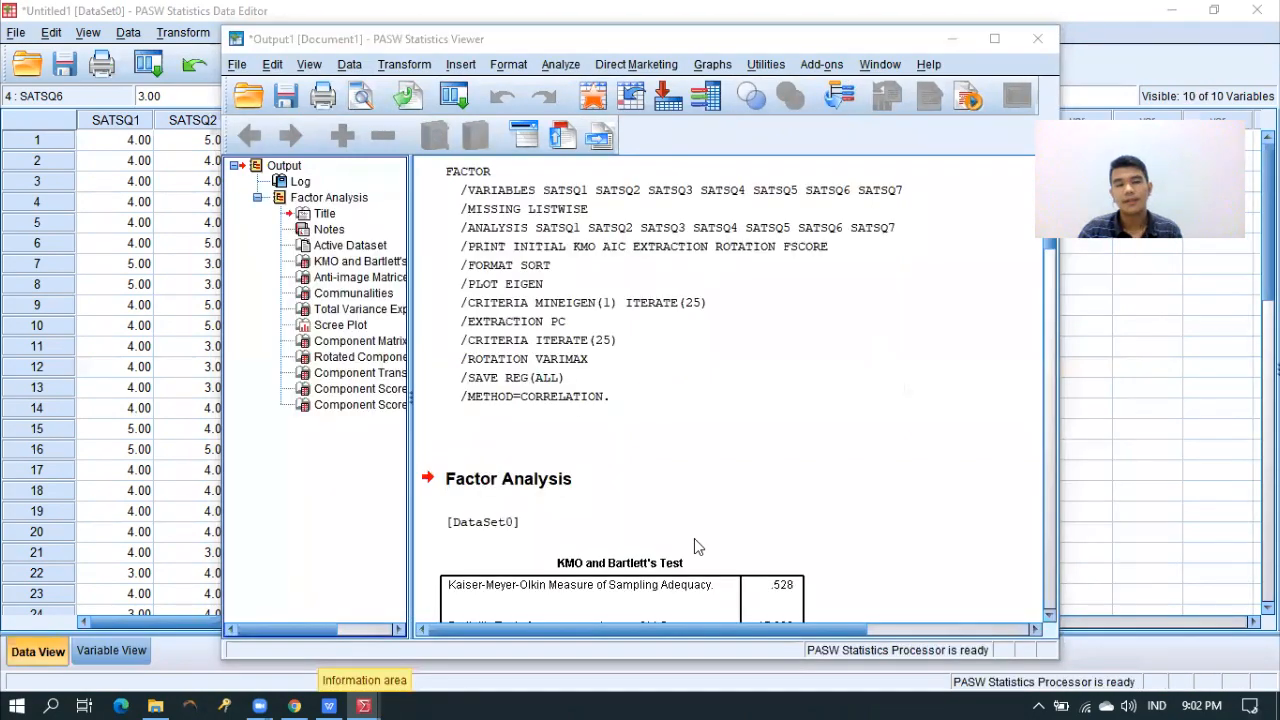
# Step: Skim the factor analysis output and examine the KMO and Bartlett's Test table
pyautogui.scroll(-10, 826, 425)
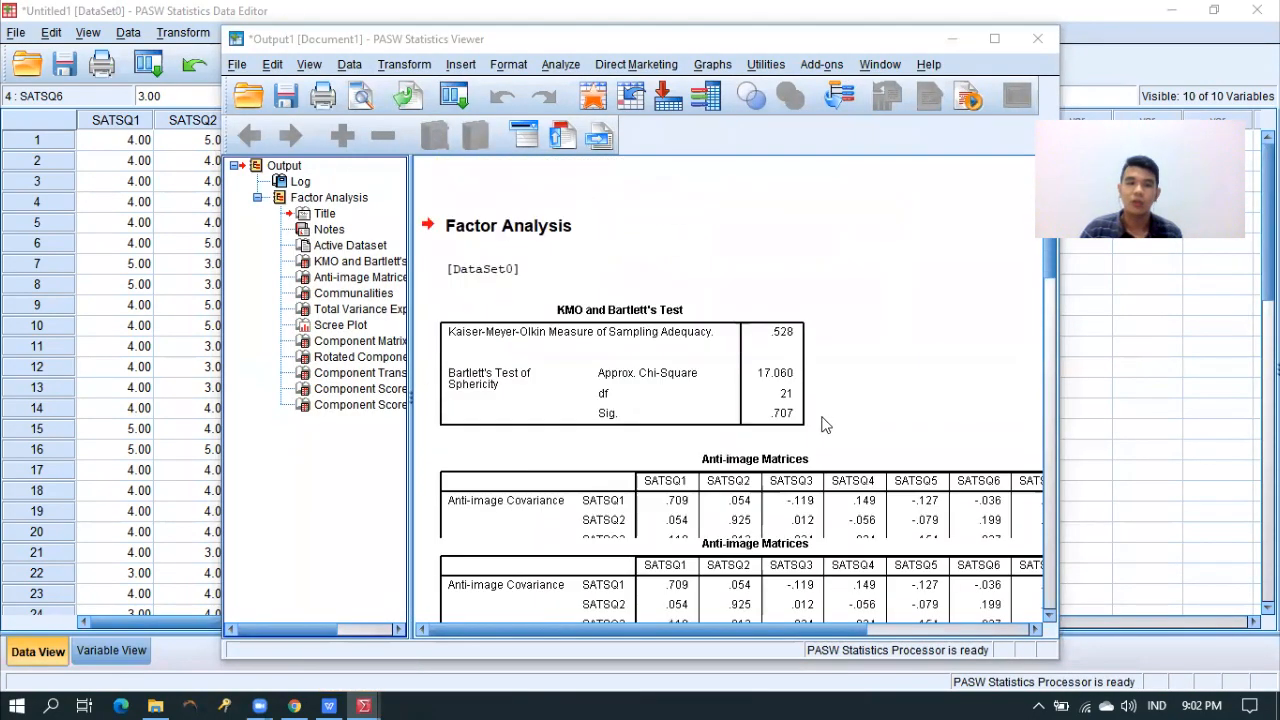
pyautogui.scroll(-15, 819, 427)
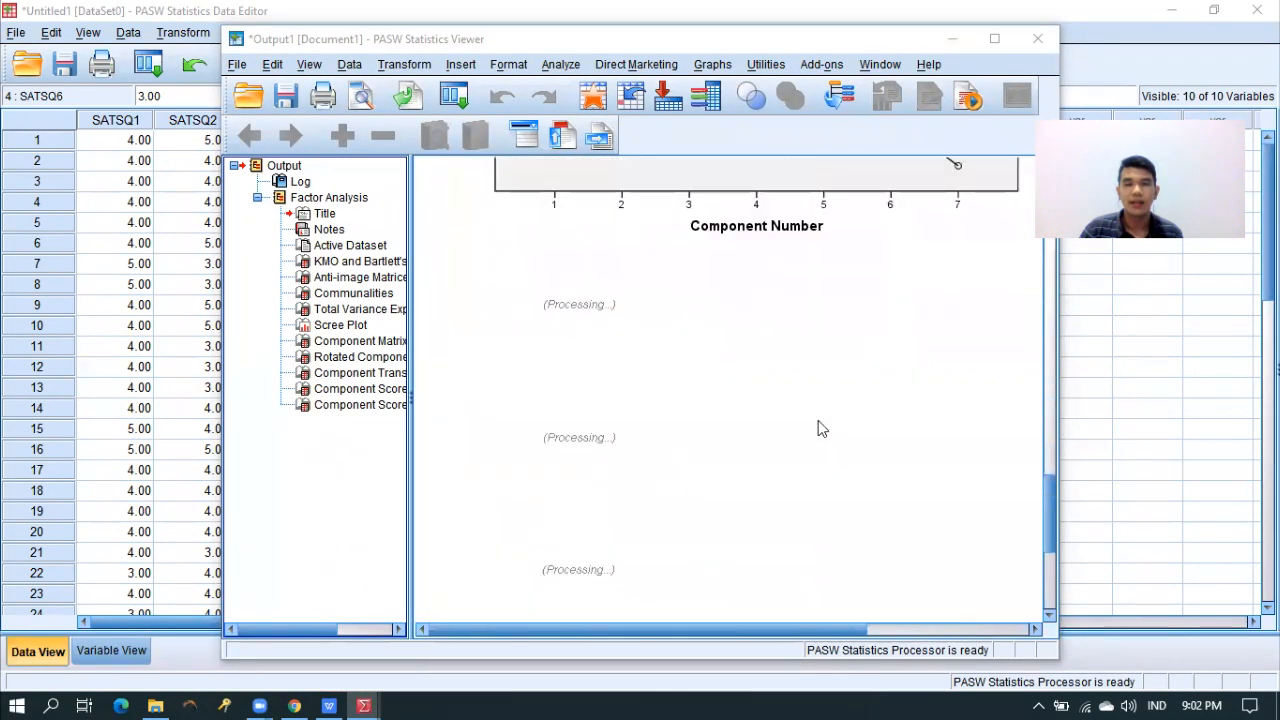
pyautogui.scroll(20, 816, 422)
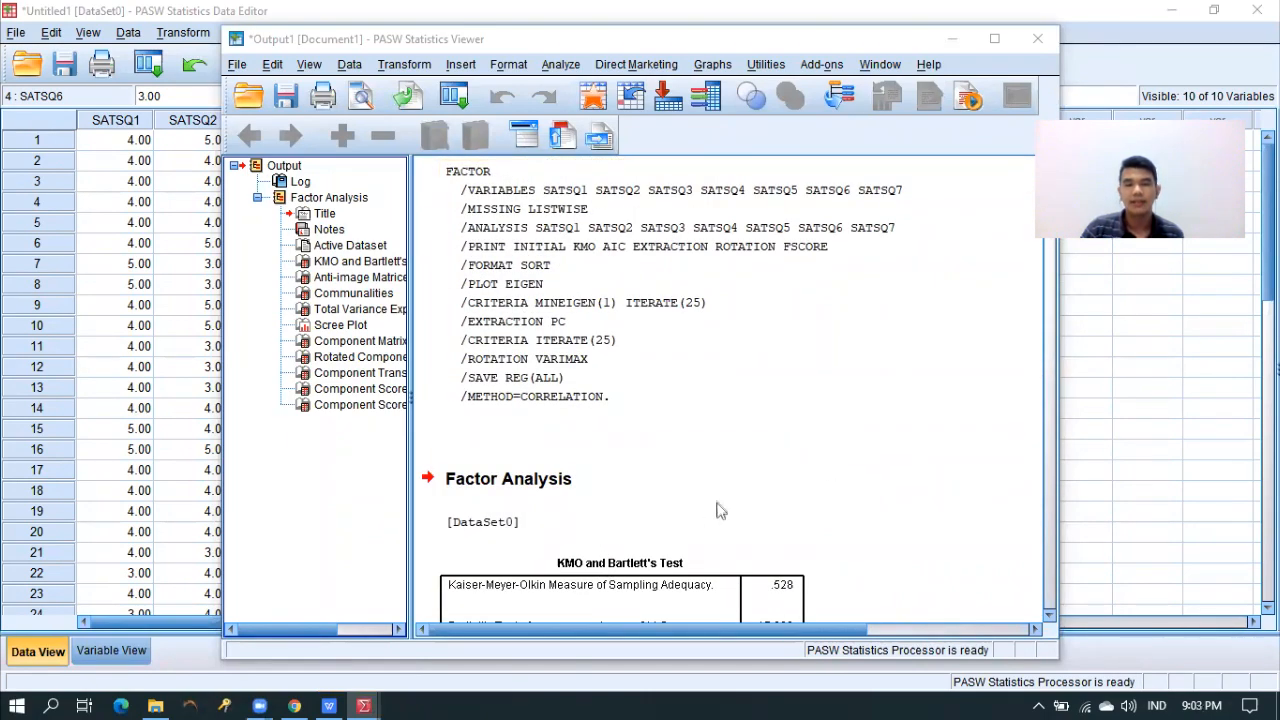
pyautogui.scroll(-3, 663, 491)
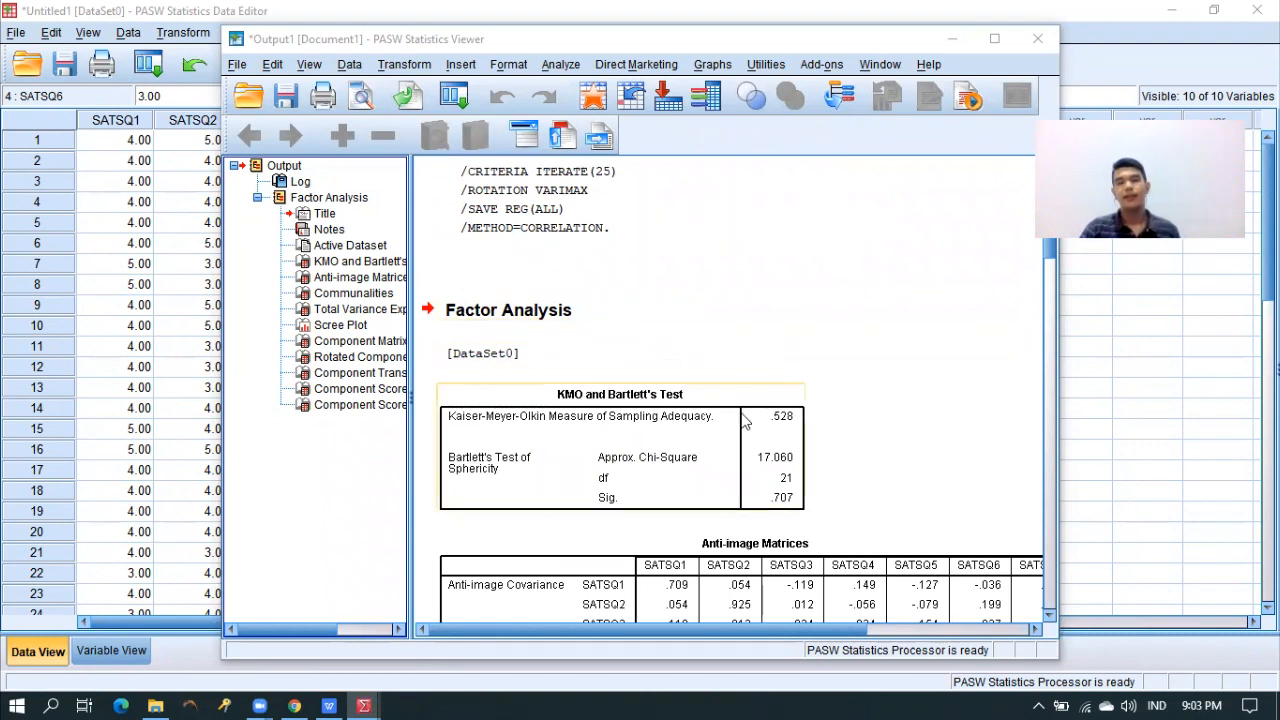
pyautogui.scroll(-2, 745, 418)
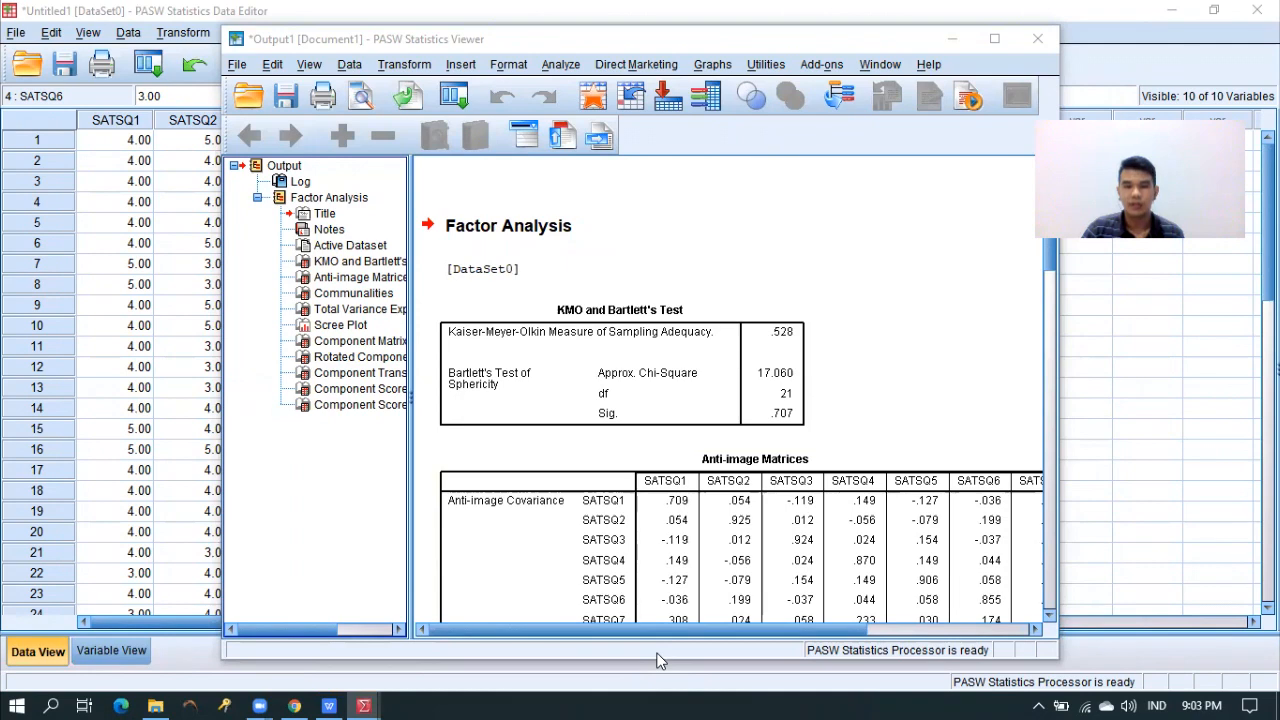
# Step: Widen the output window so the Anti-image Matrices table can be read through its SATSQ7 column
pyautogui.scroll(-4, 900, 400)
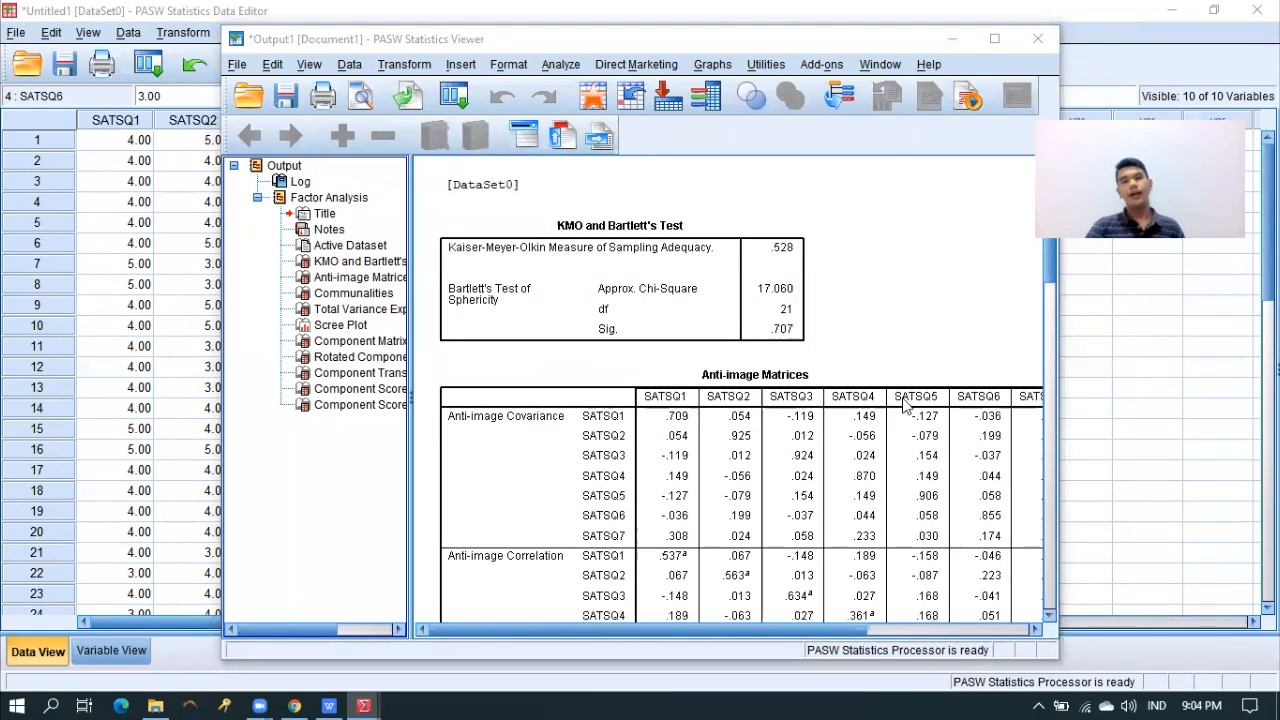
pyautogui.scroll(-3, 890, 425)
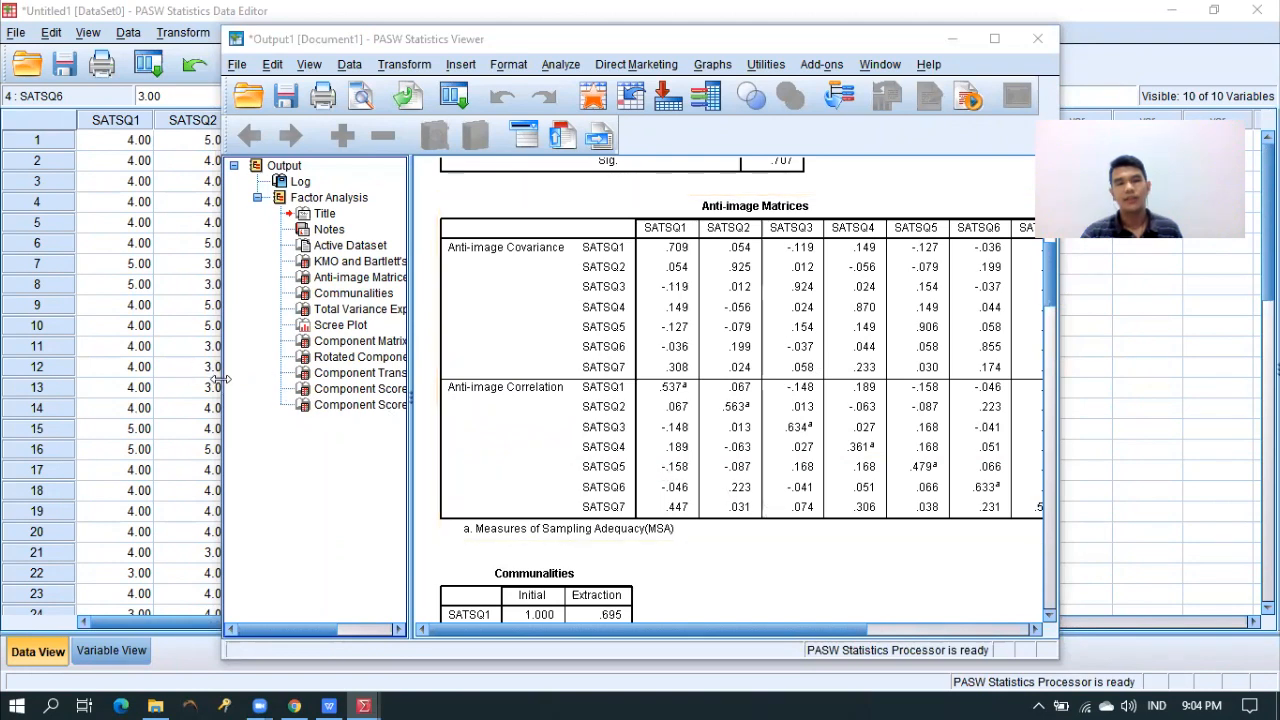
pyautogui.moveTo(223, 378); pyautogui.dragTo(137, 378)
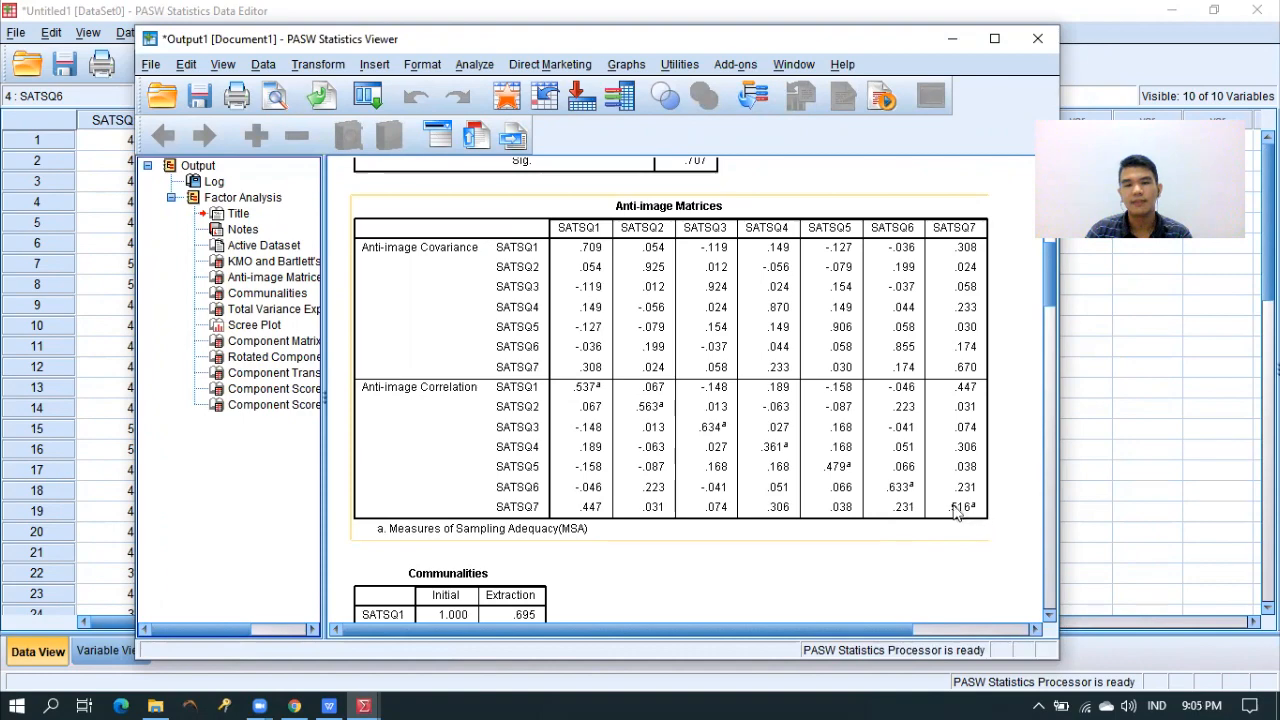
# Step: Examine the Communalities and Total Variance Explained tables in the output
pyautogui.scroll(-6, 668, 440)
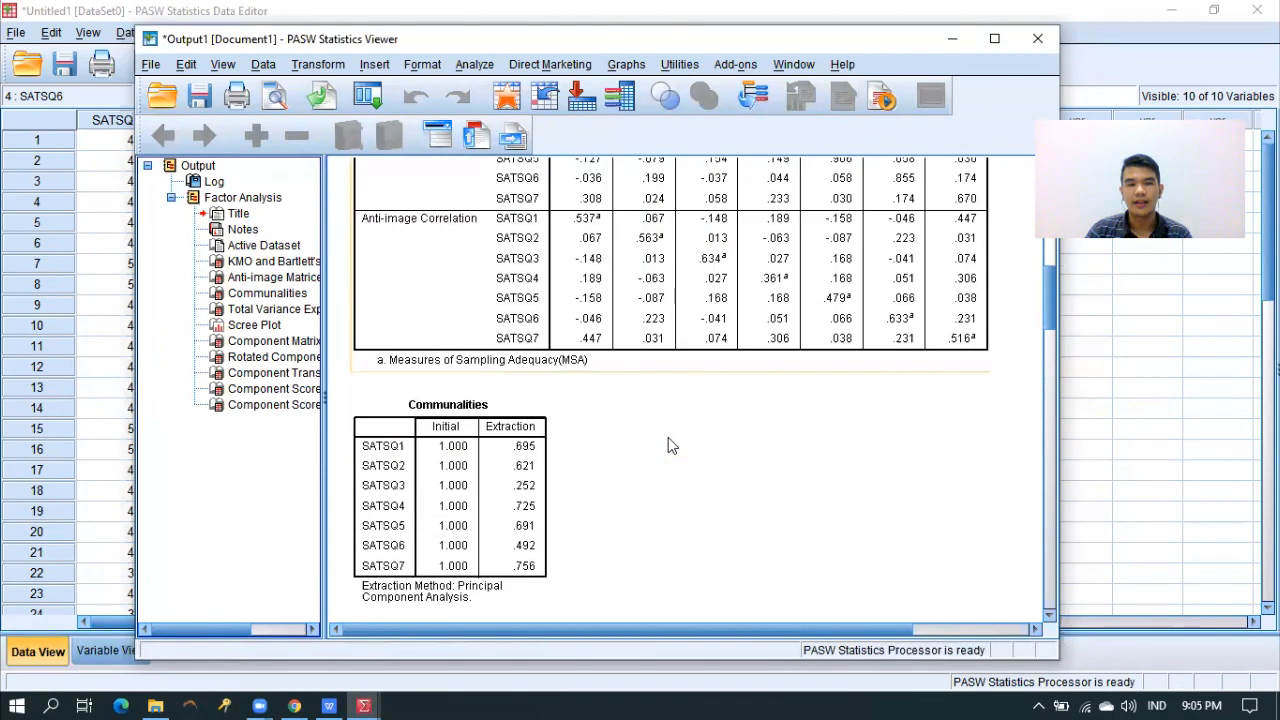
pyautogui.scroll(1, 672, 440)
pyautogui.scroll(-1, 674, 442)
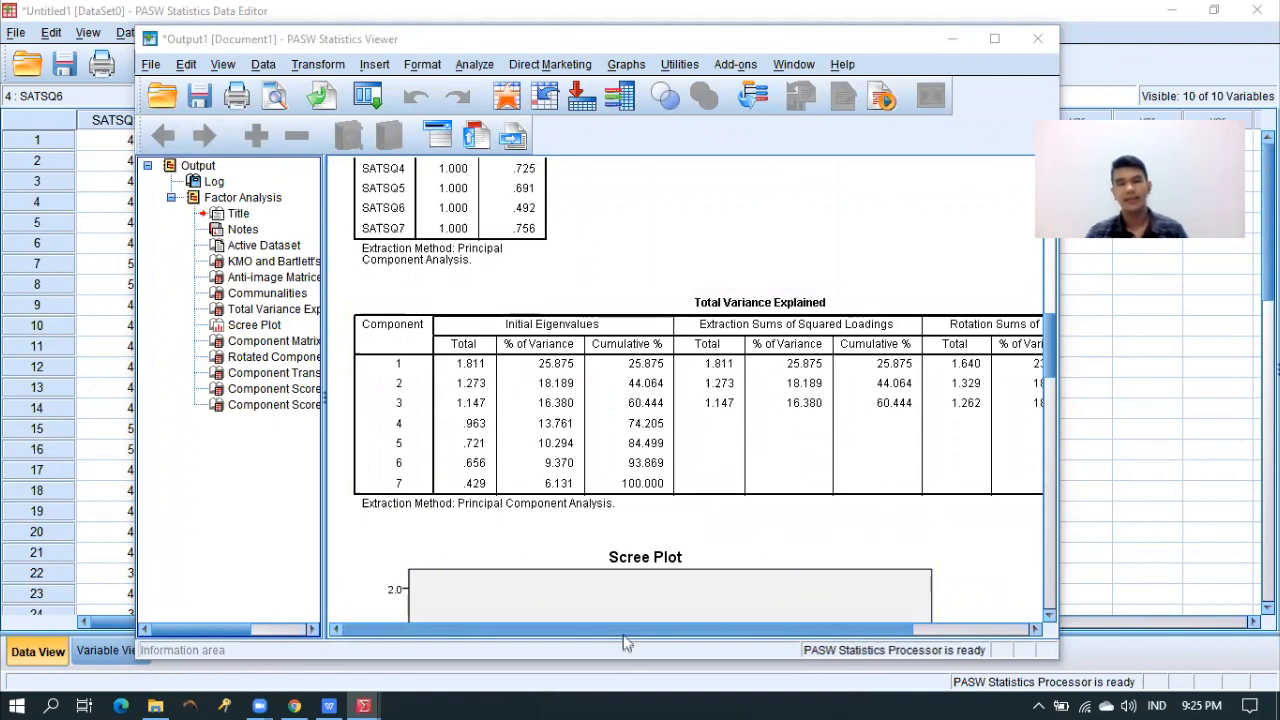
pyautogui.moveTo(624, 629); pyautogui.dragTo(660, 628)
pyautogui.moveTo(660, 628); pyautogui.dragTo(630, 628)
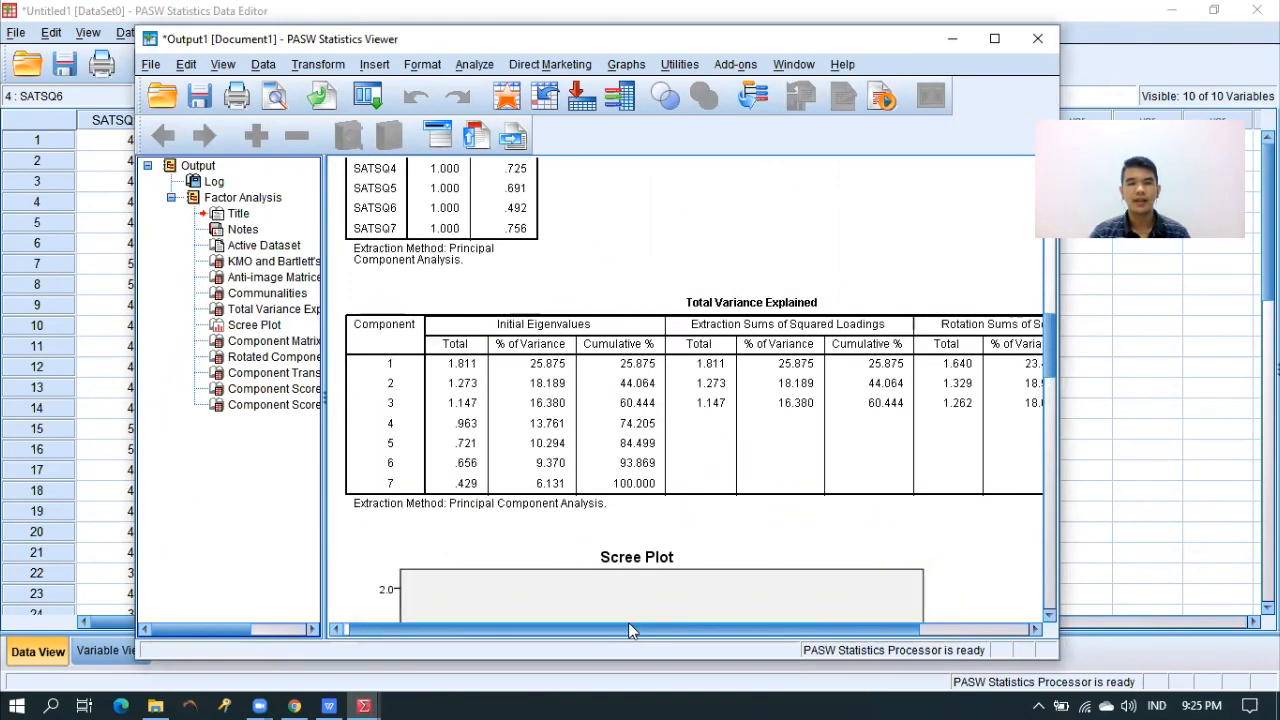
# Step: Examine the Total Variance Explained table from the Initial Eigenvalues through the Rotation Sums of Squared Loadings columns
pyautogui.moveTo(629, 628); pyautogui.dragTo(702, 628)
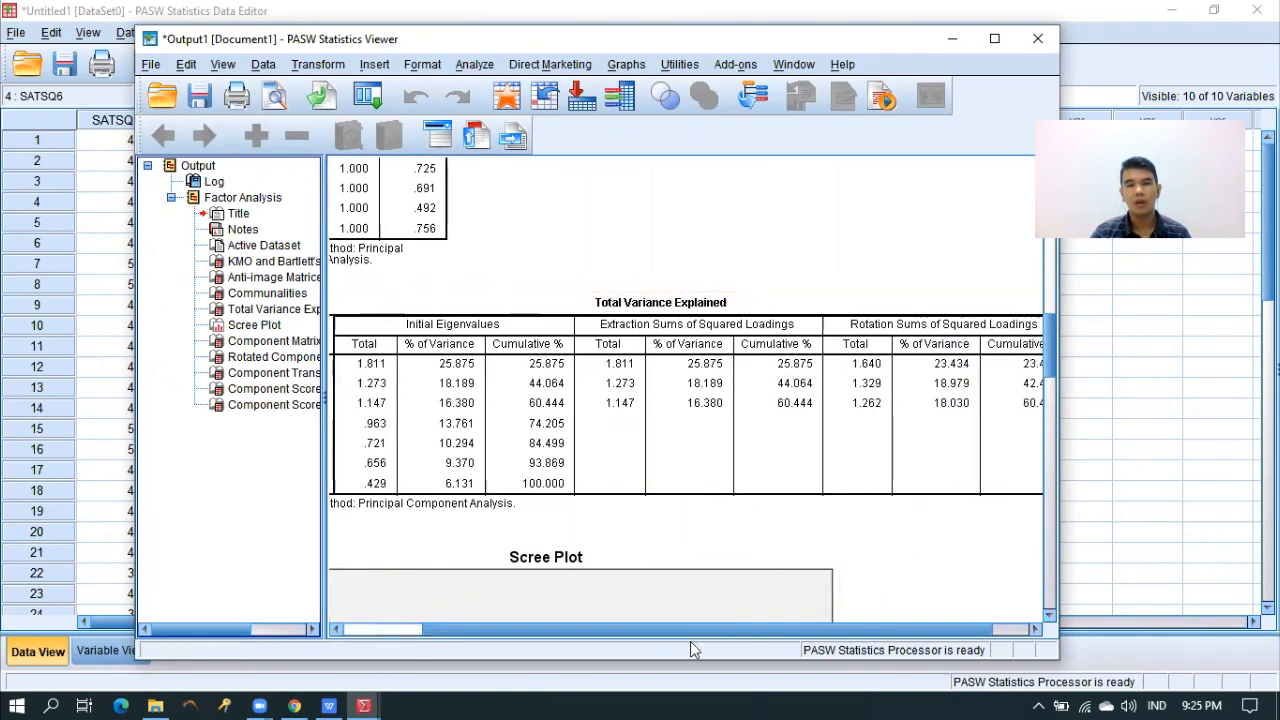
pyautogui.moveTo(690, 628); pyautogui.dragTo(780, 615)
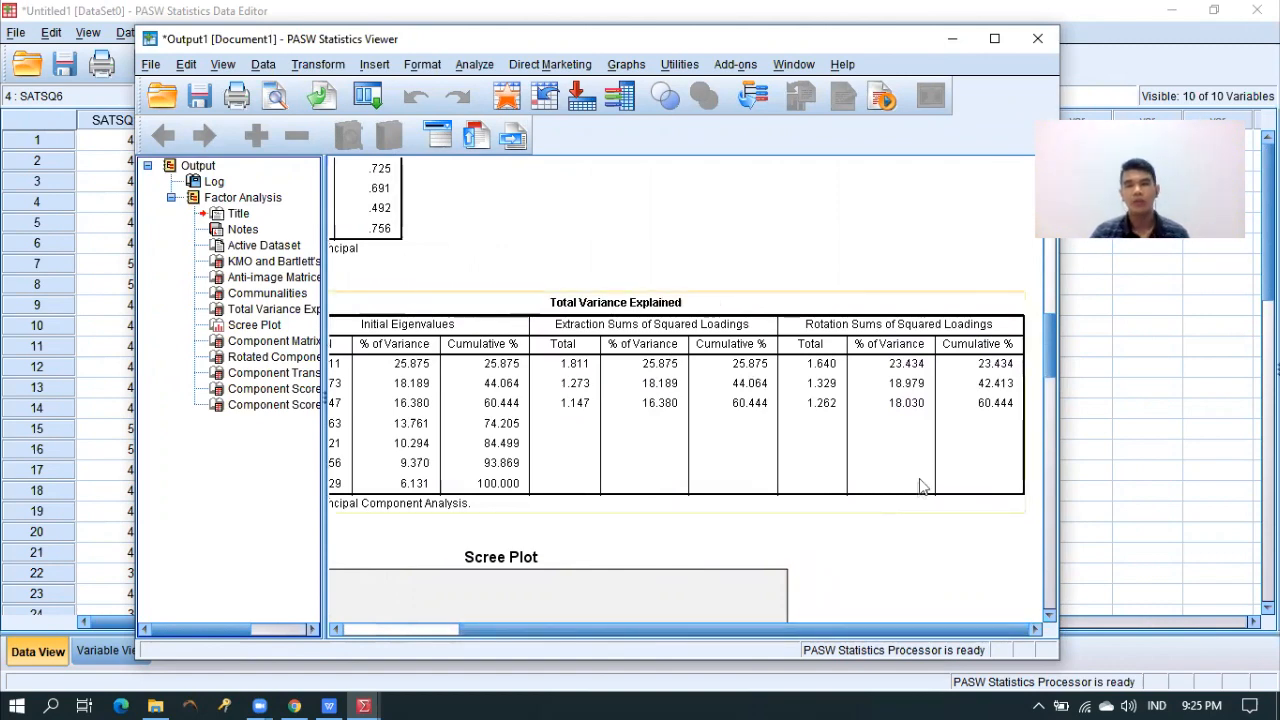
pyautogui.moveTo(681, 630); pyautogui.dragTo(522, 623)
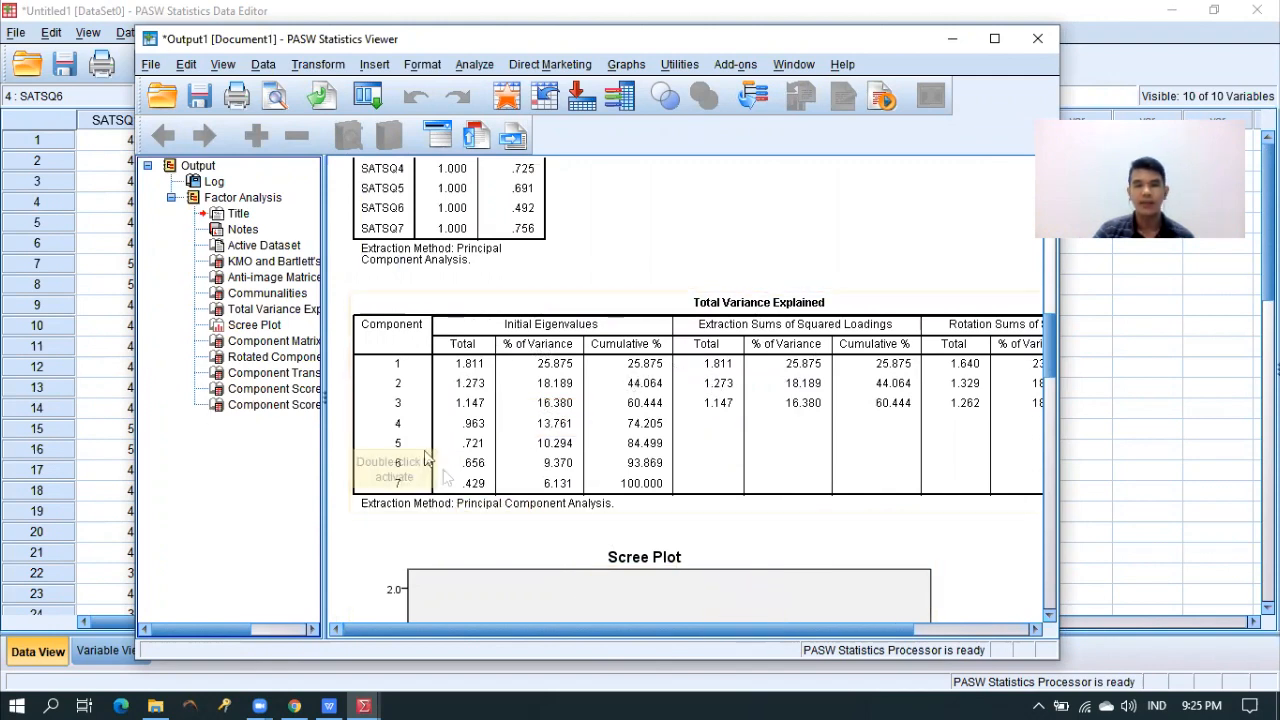
pyautogui.moveTo(511, 630); pyautogui.dragTo(623, 632)
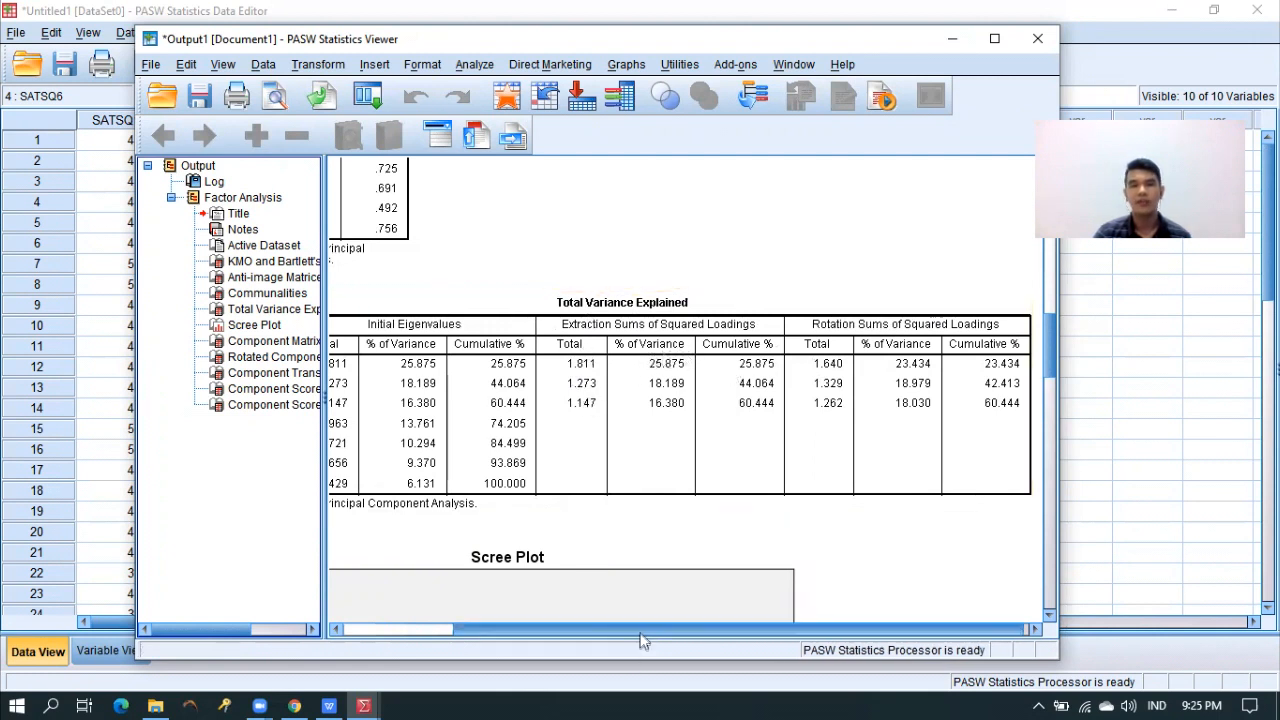
pyautogui.hscroll(1, 760, 470)
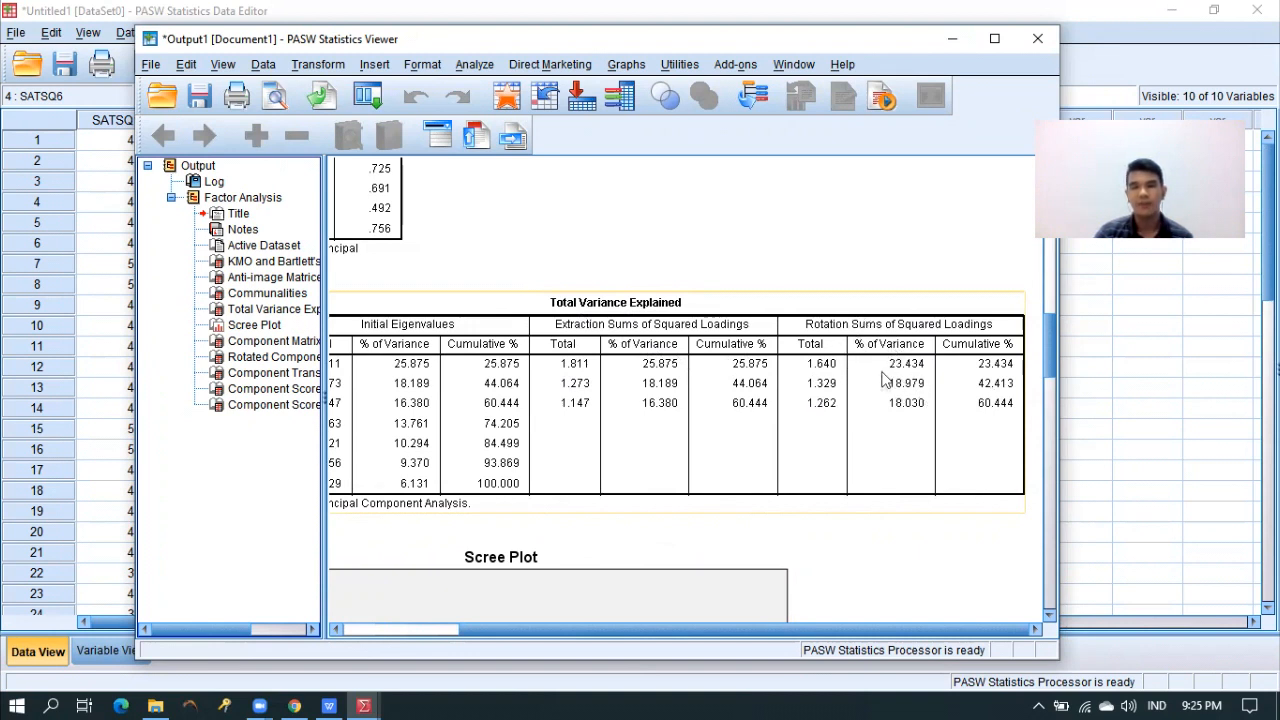
pyautogui.click(851, 600)
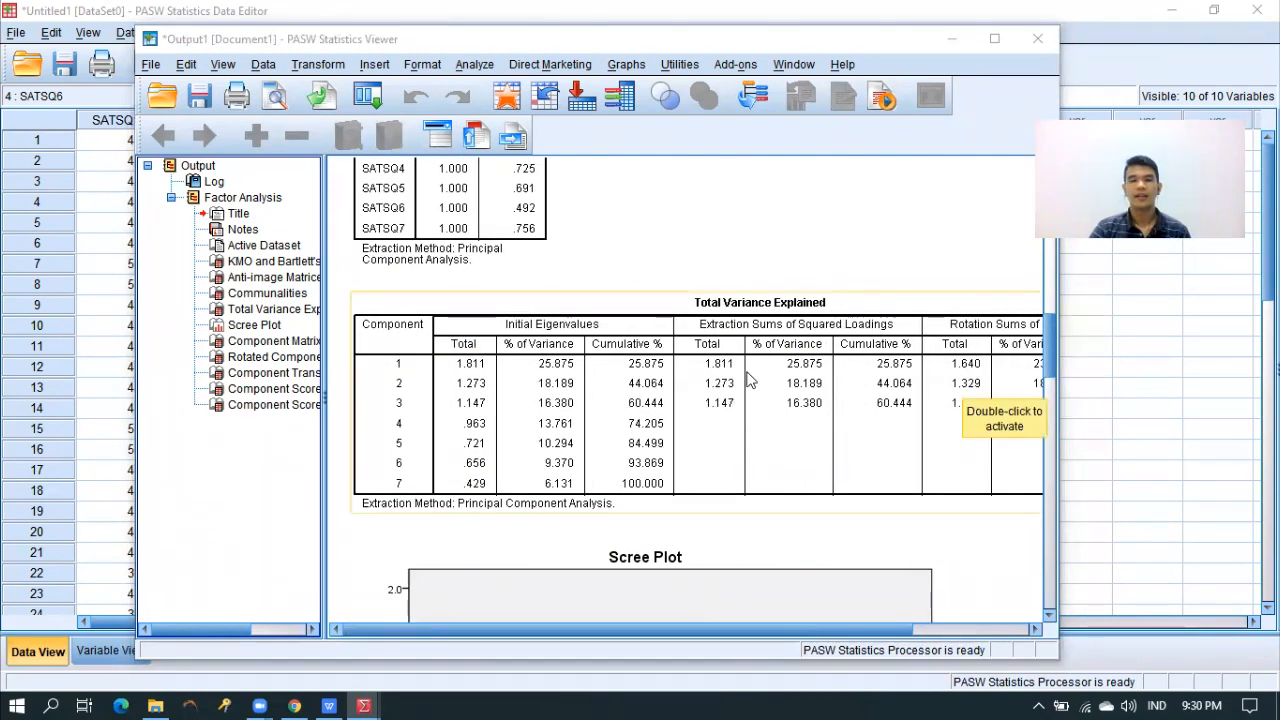
# Step: Examine the Scree Plot's eigenvalue curve across all seven component numbers
pyautogui.scroll(-10, 748, 378)
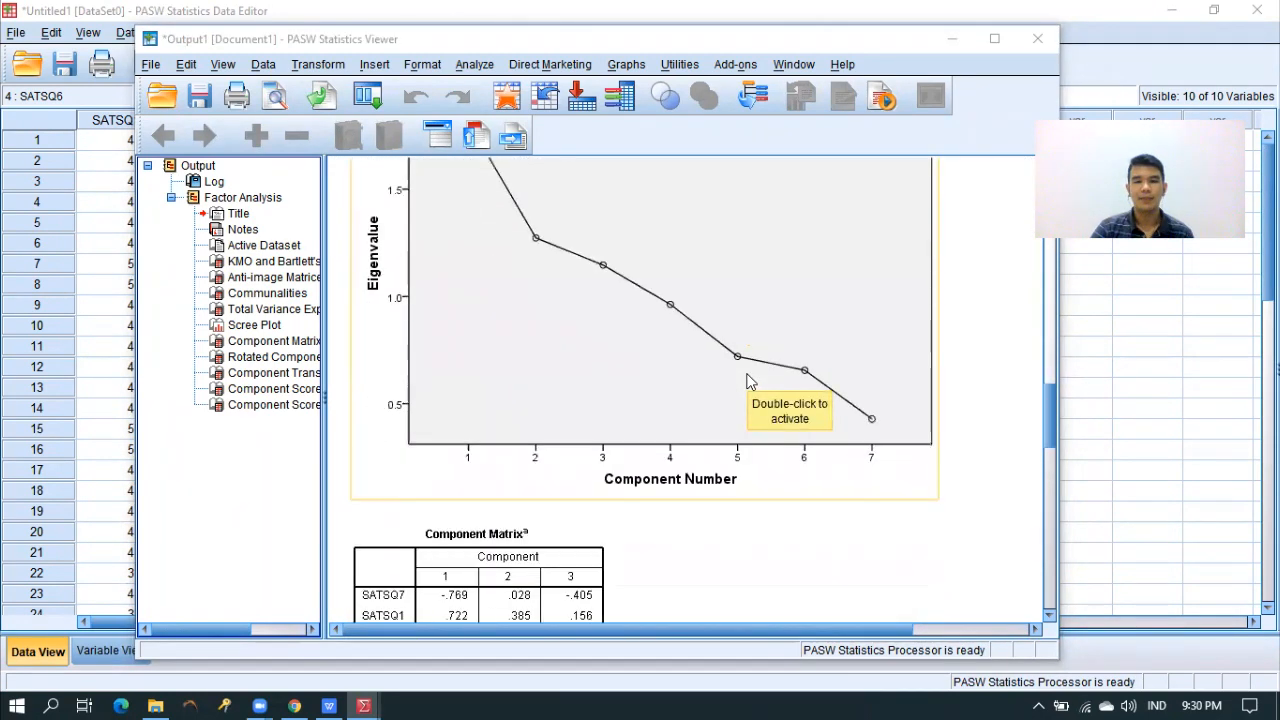
pyautogui.scroll(2, 728, 420)
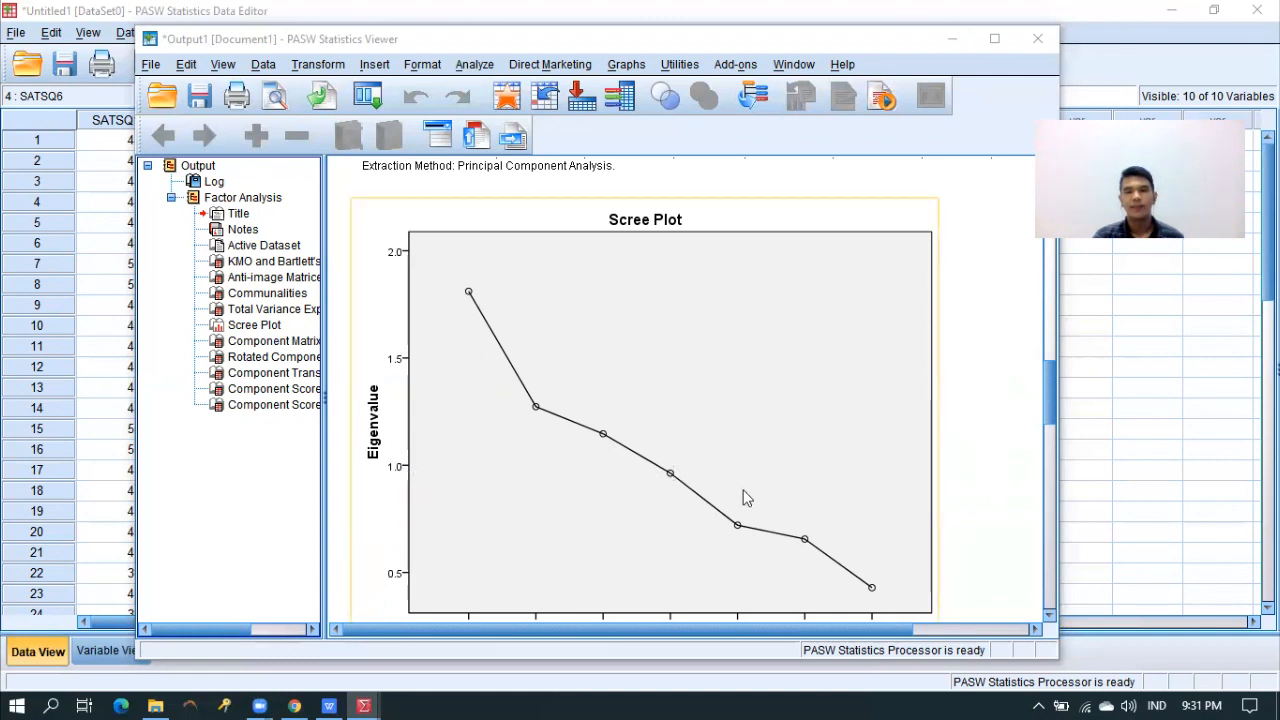
pyautogui.scroll(-2, 742, 497)
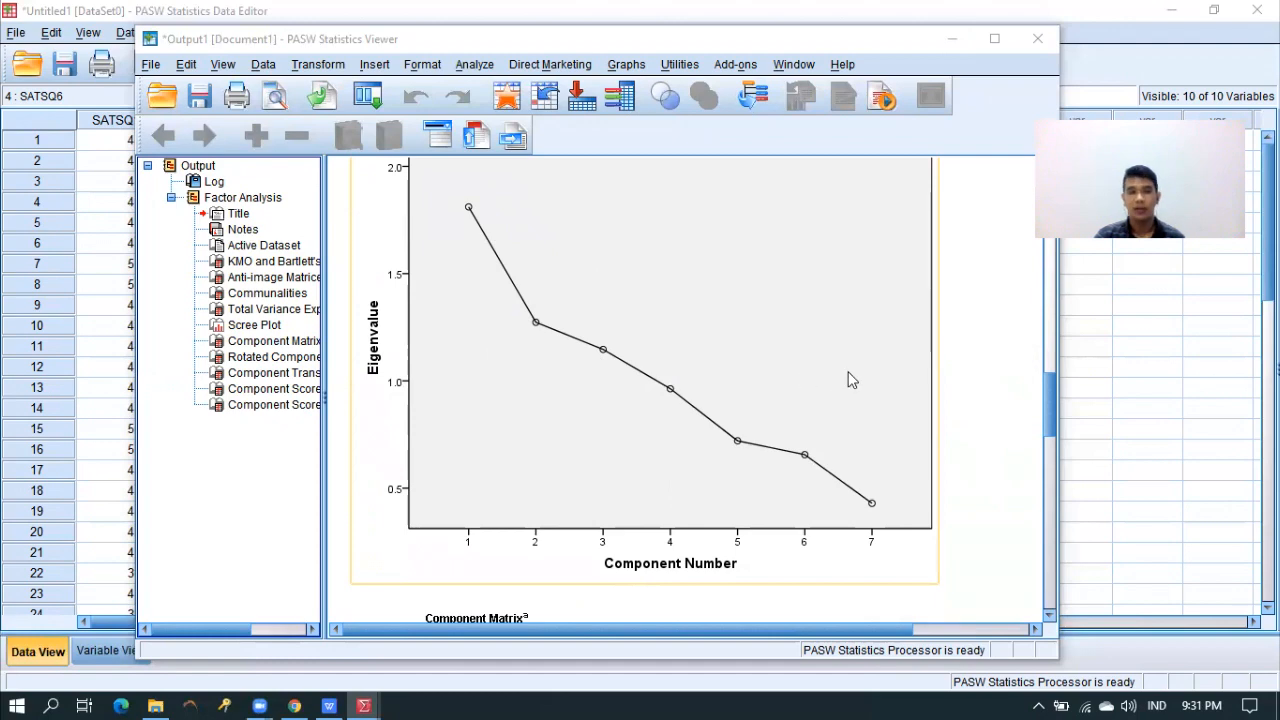
pyautogui.scroll(6, 848, 375)
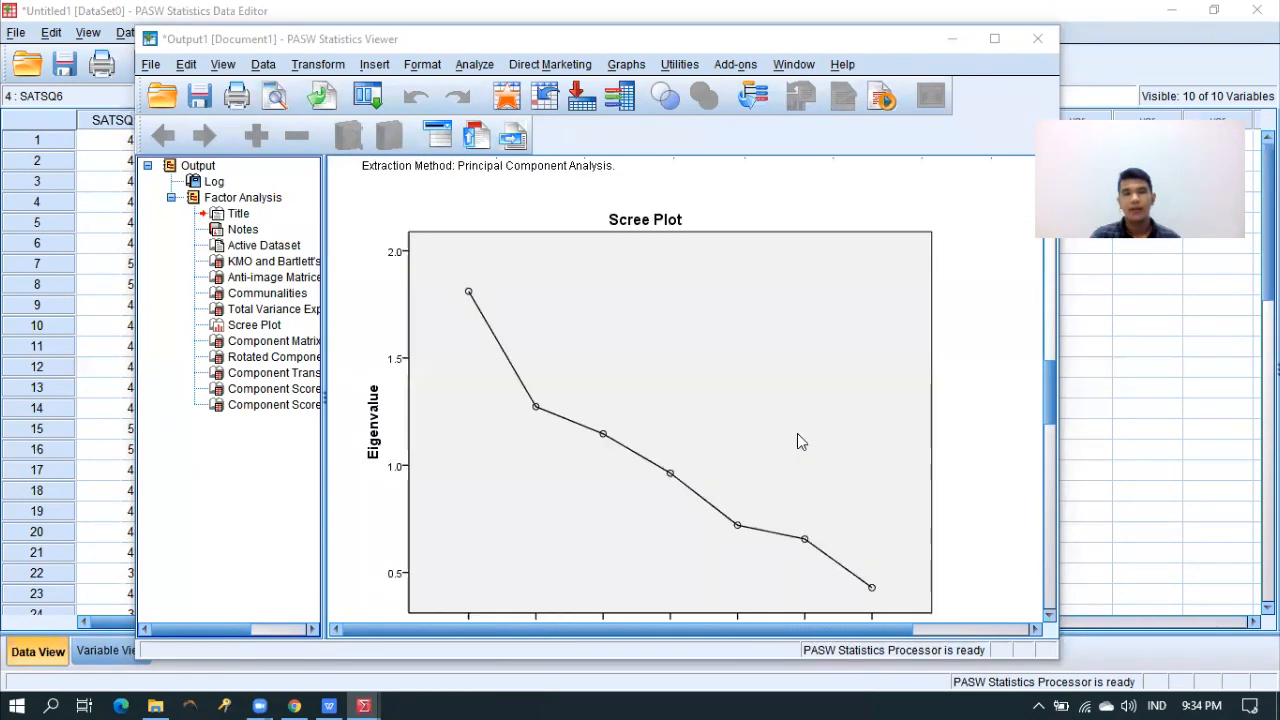
# Step: Examine the Component Matrix loadings of SATSQ1 to SATSQ7 on the three components
pyautogui.scroll(-5, 797, 441)
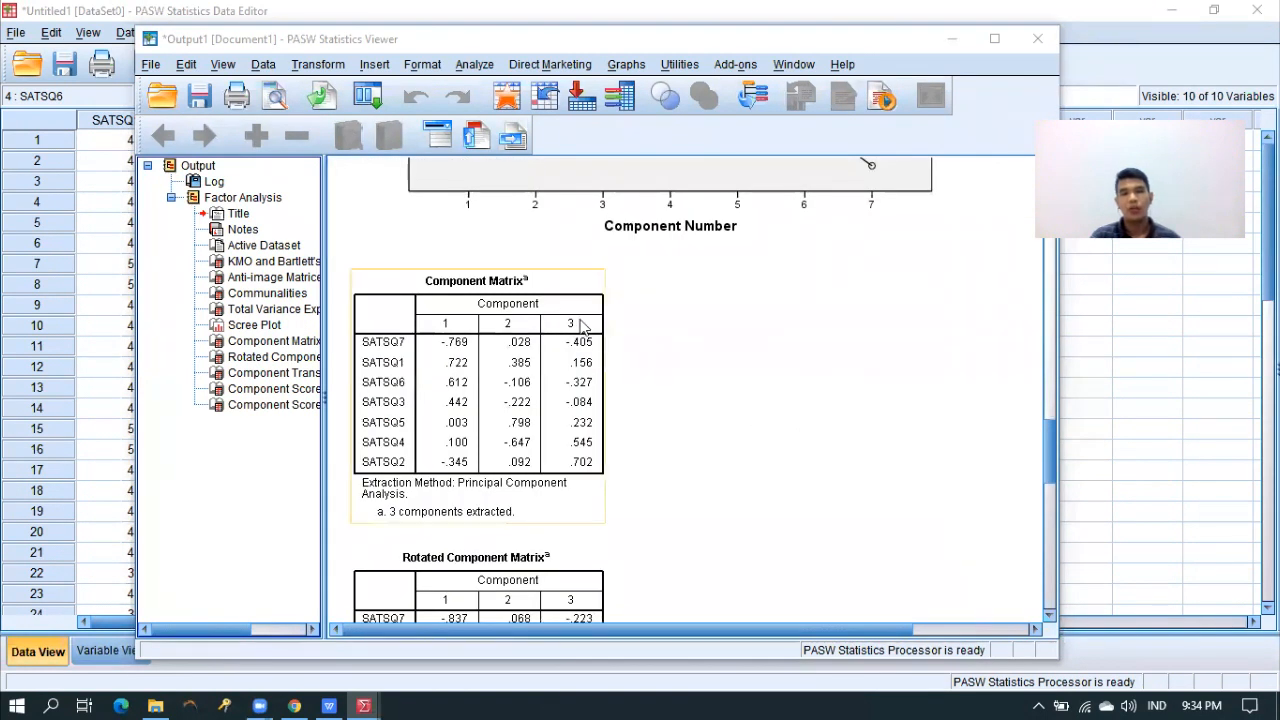
pyautogui.click(474, 396)
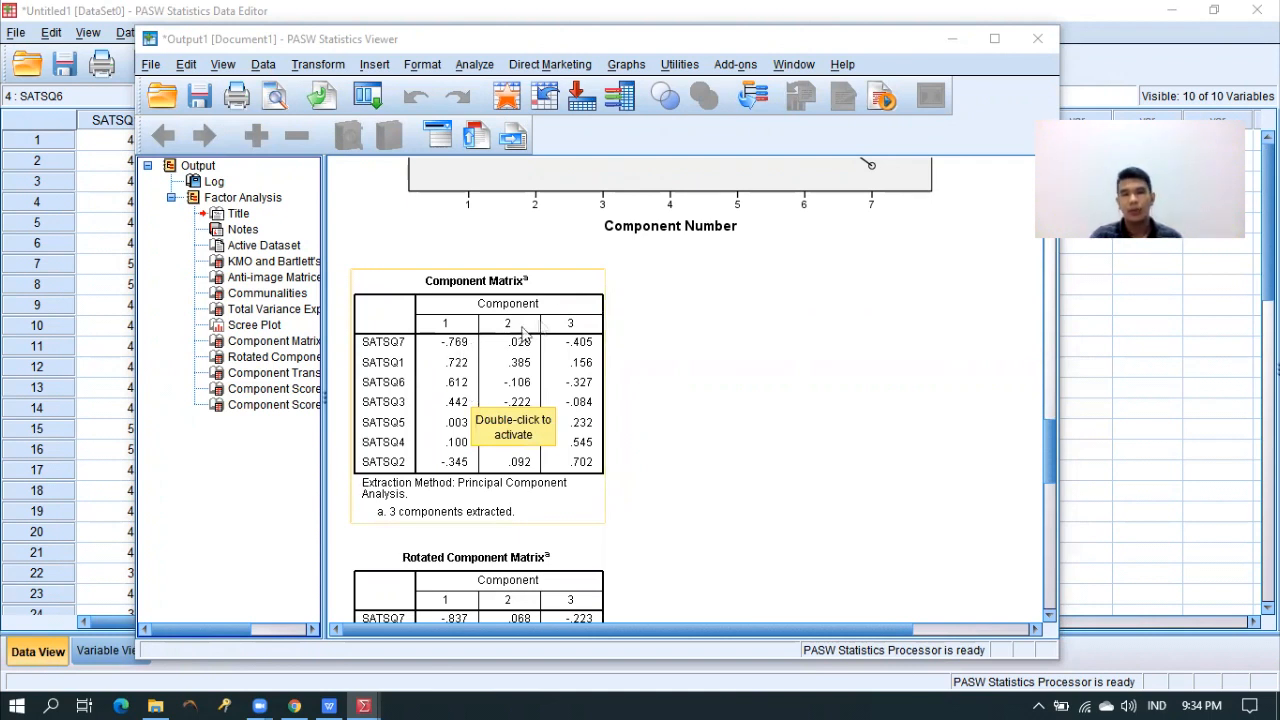
pyautogui.click(620, 345)
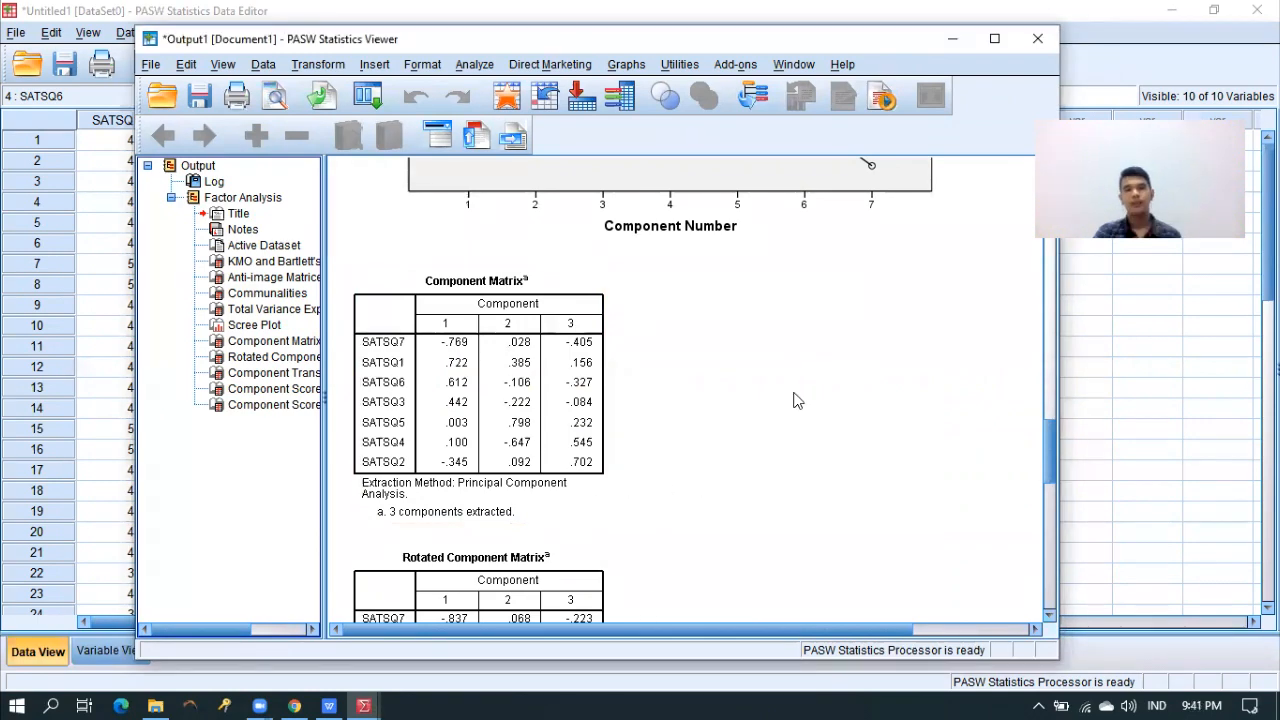
# Step: Examine the Rotated Component Matrix loadings for each SATSQ item and the Component Transformation Matrix below it
pyautogui.scroll(-5, 795, 398)
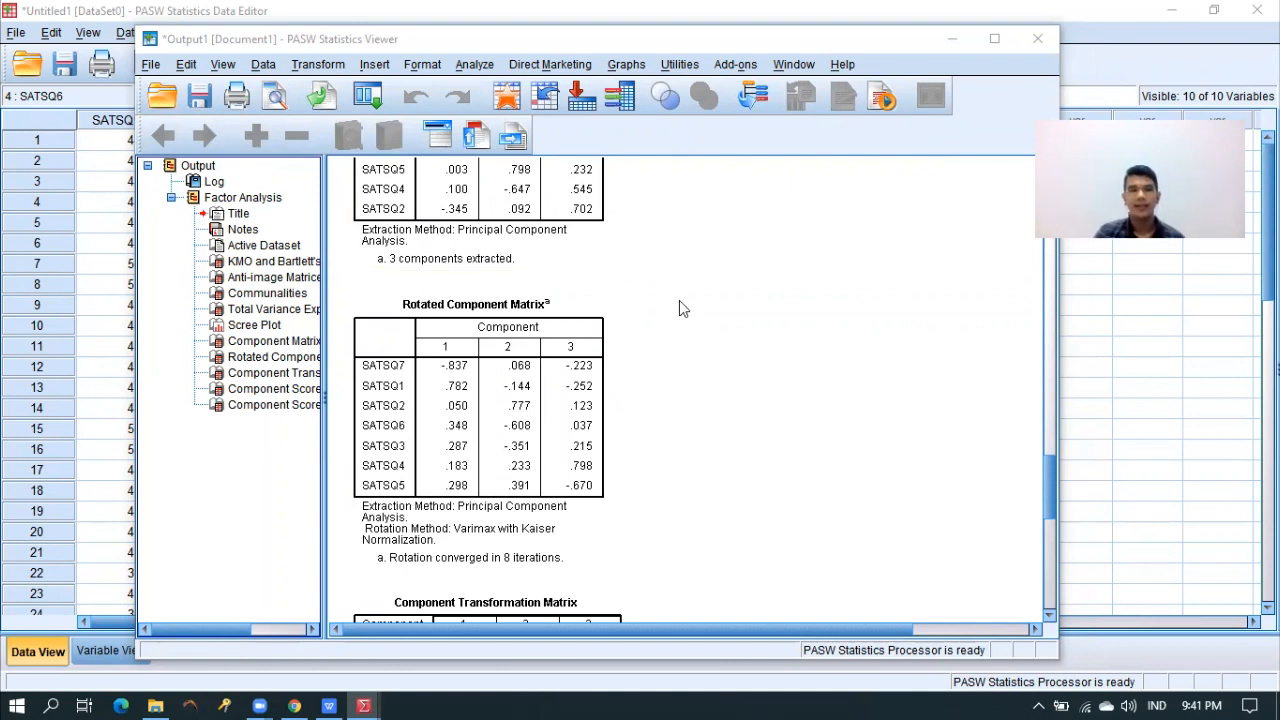
pyautogui.click(420, 306)
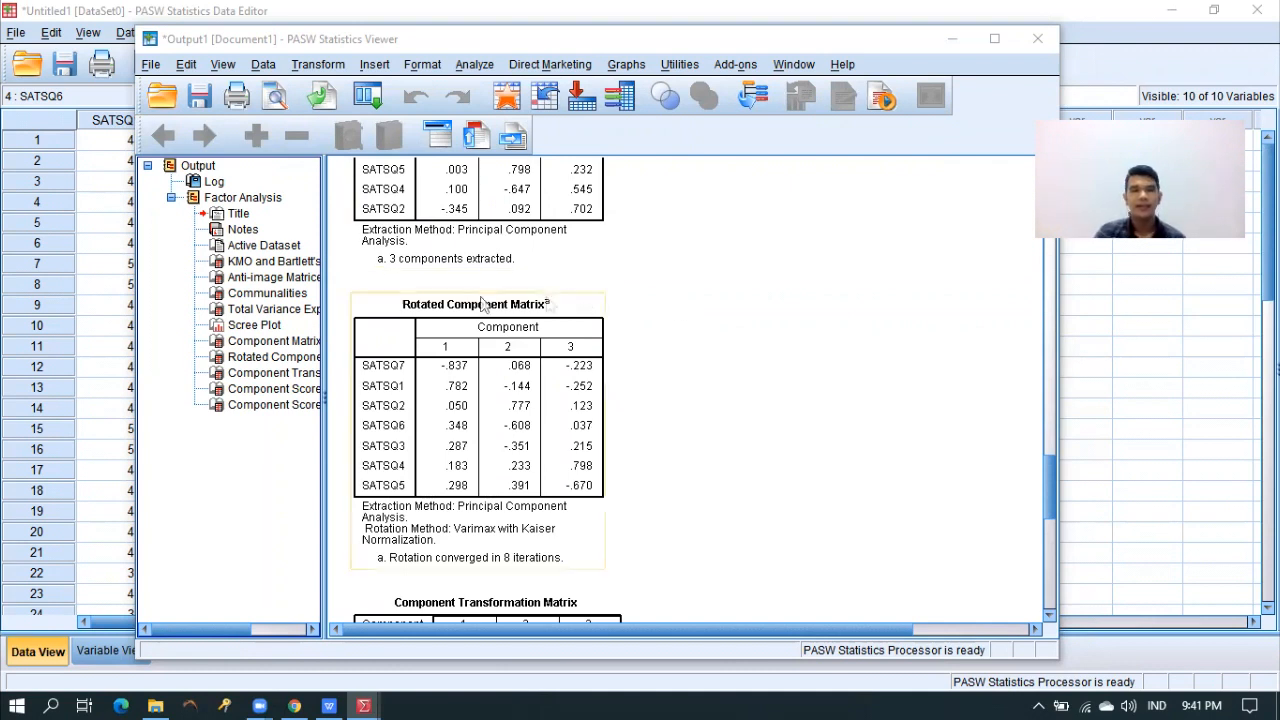
pyautogui.click(605, 400)
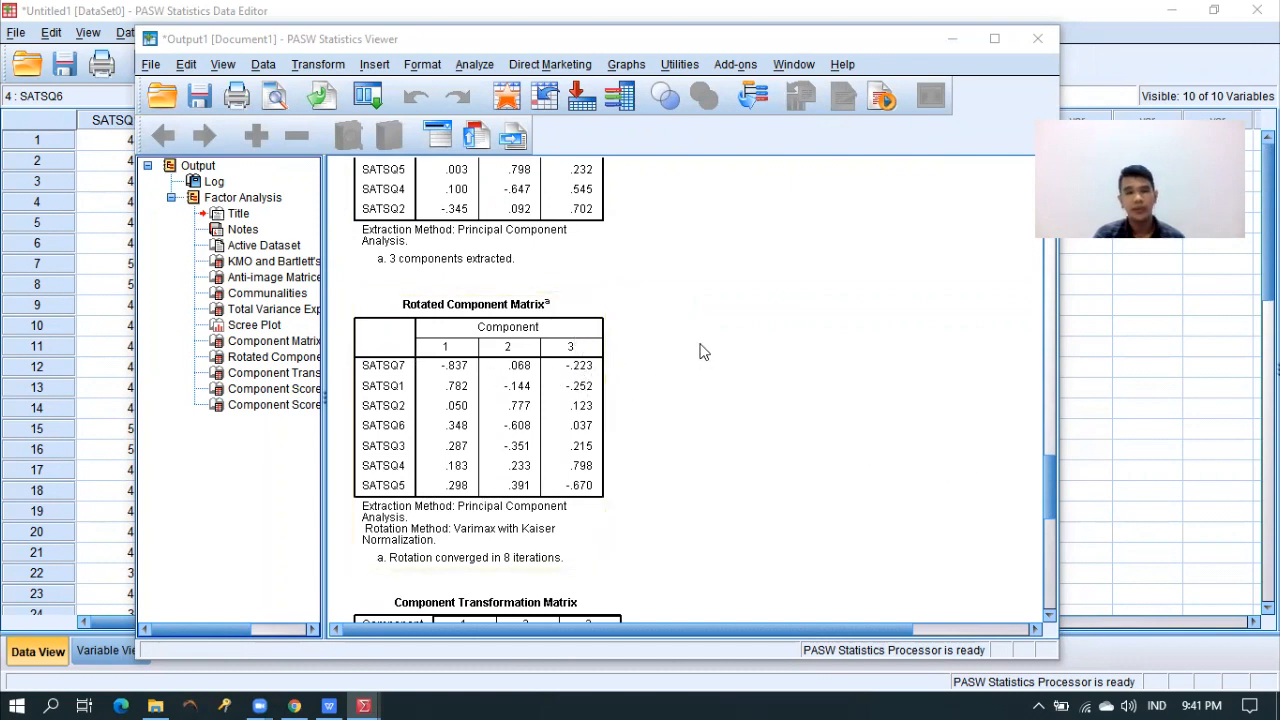
pyautogui.click(585, 393)
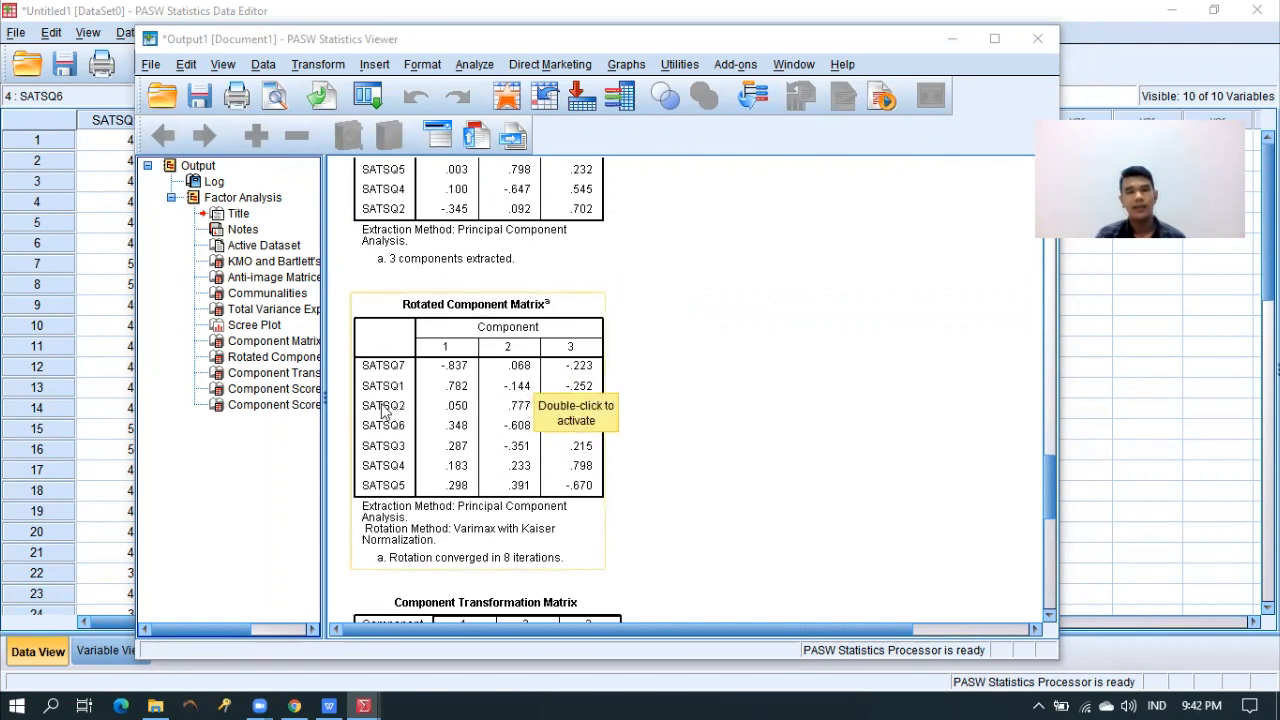
pyautogui.click(908, 423)
pyautogui.click(500, 425)
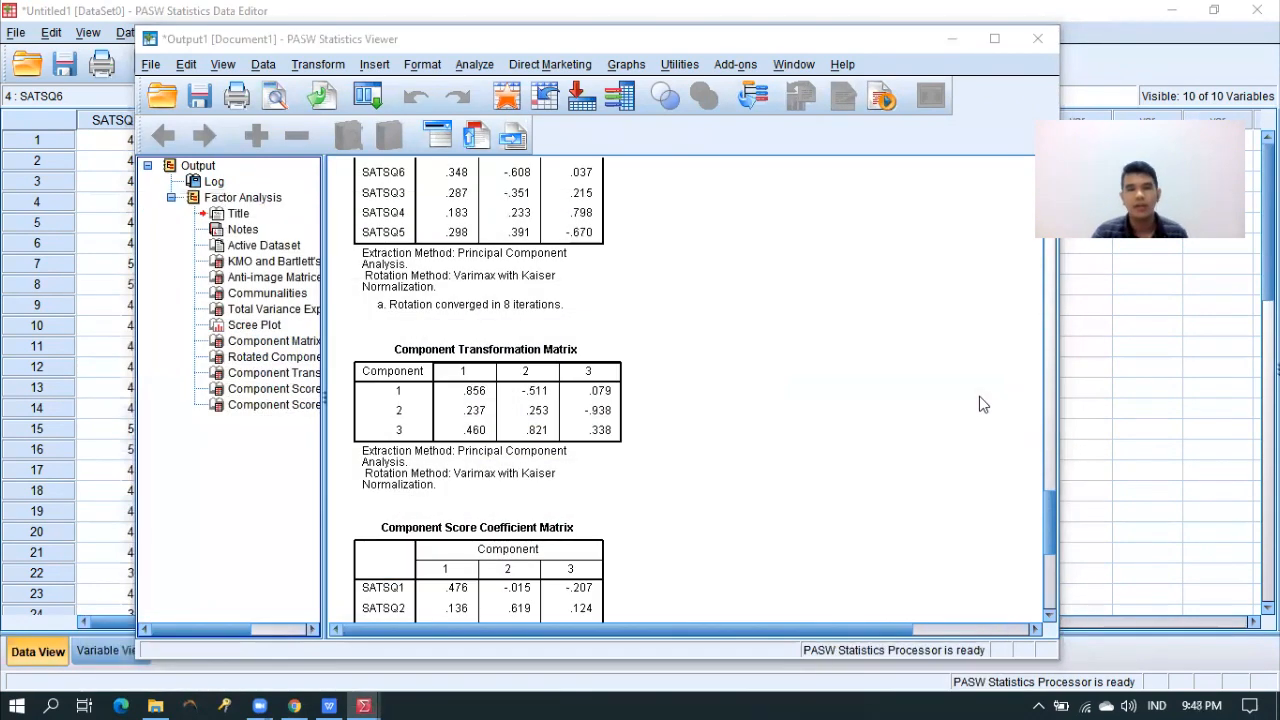
# Step: Minimize the output window and review the saved factor scores FAC1_1, FAC2_1 and FAC3_1 in the dataset
pyautogui.click(952, 40)
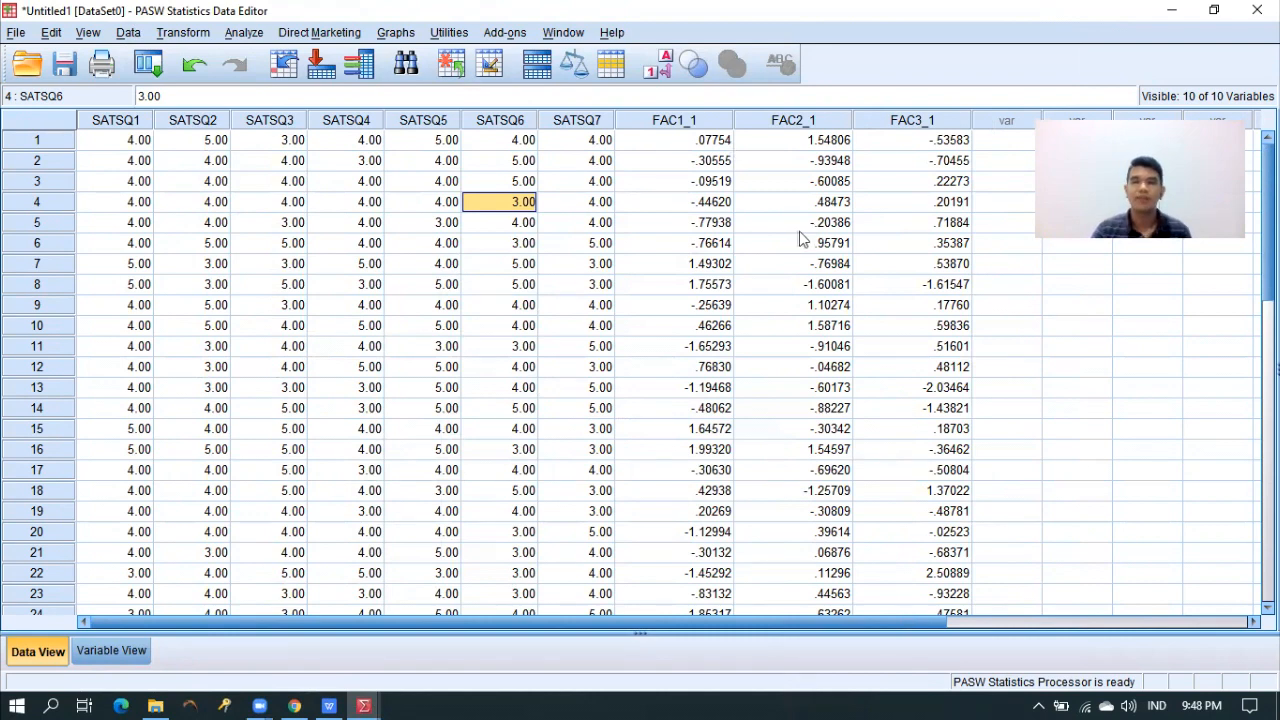
pyautogui.click(712, 183)
pyautogui.scroll(-3, 716, 222)
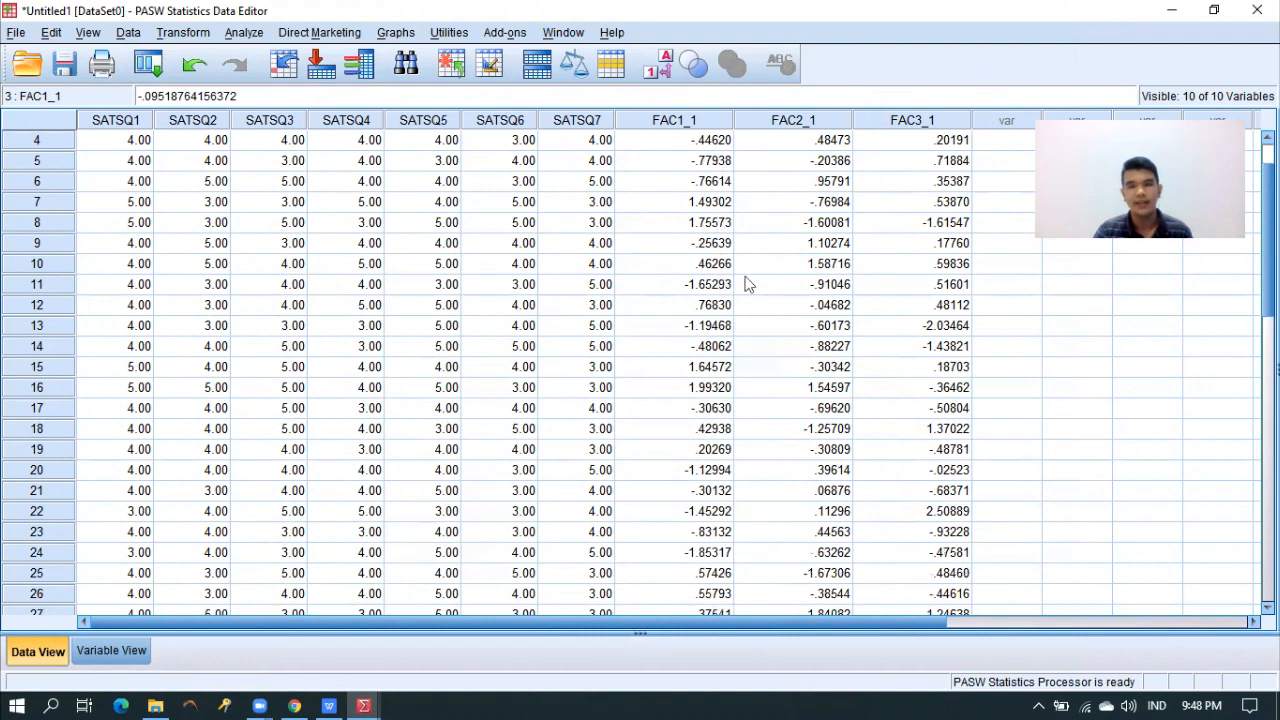
pyautogui.scroll(3, 766, 289)
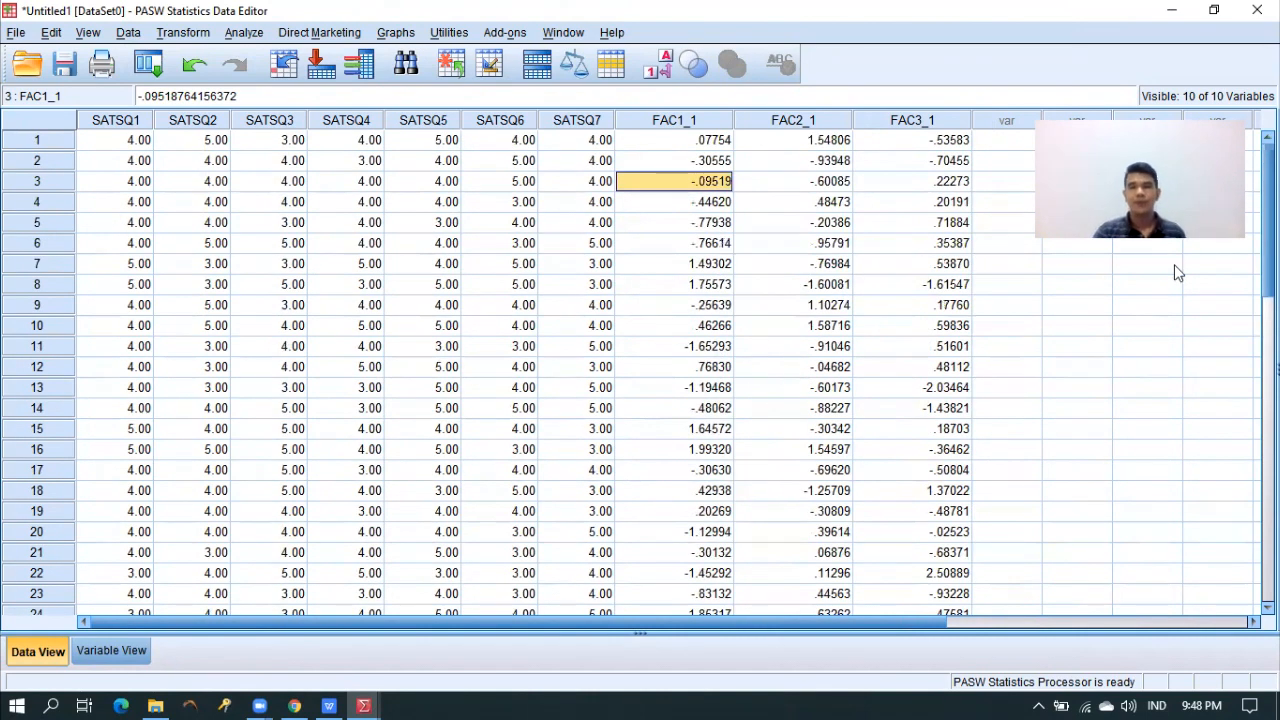